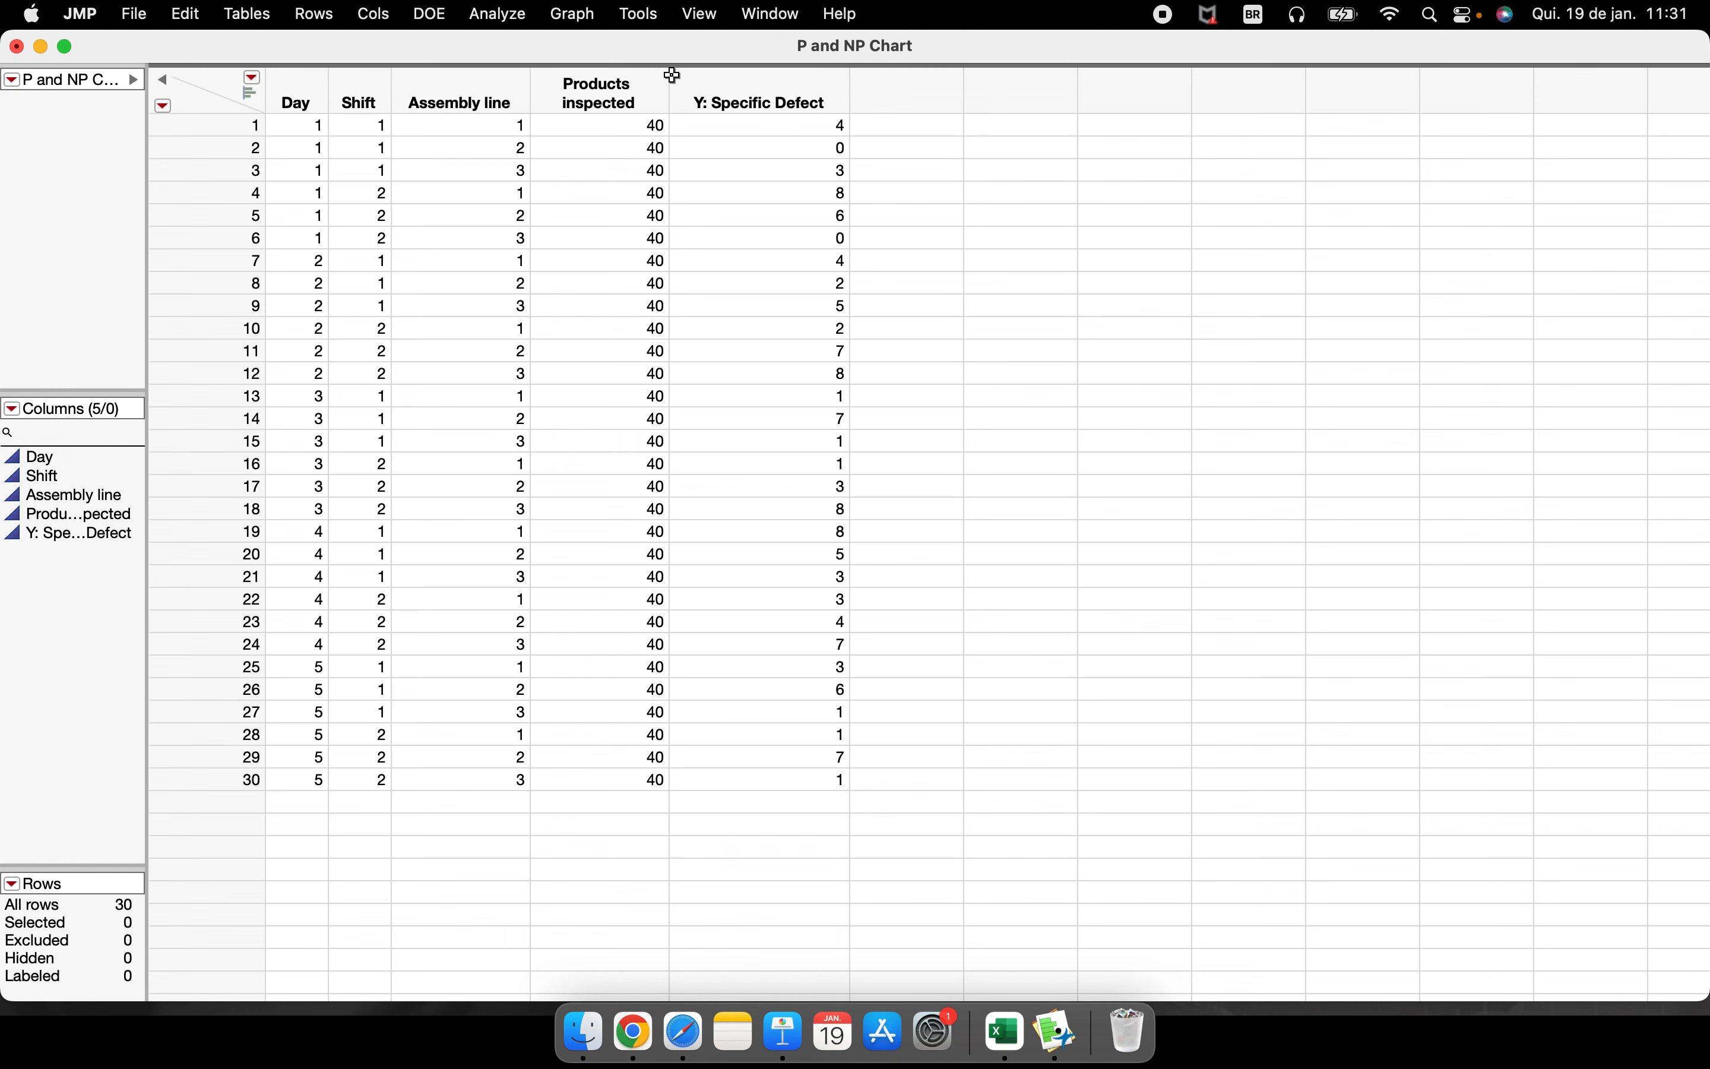
# Create an NP control chart with Y: Specific Defect as Y, n Defective and Products inspected as n Trials
pyautogui.click(517, 25)
pyautogui.moveTo(619, 362)
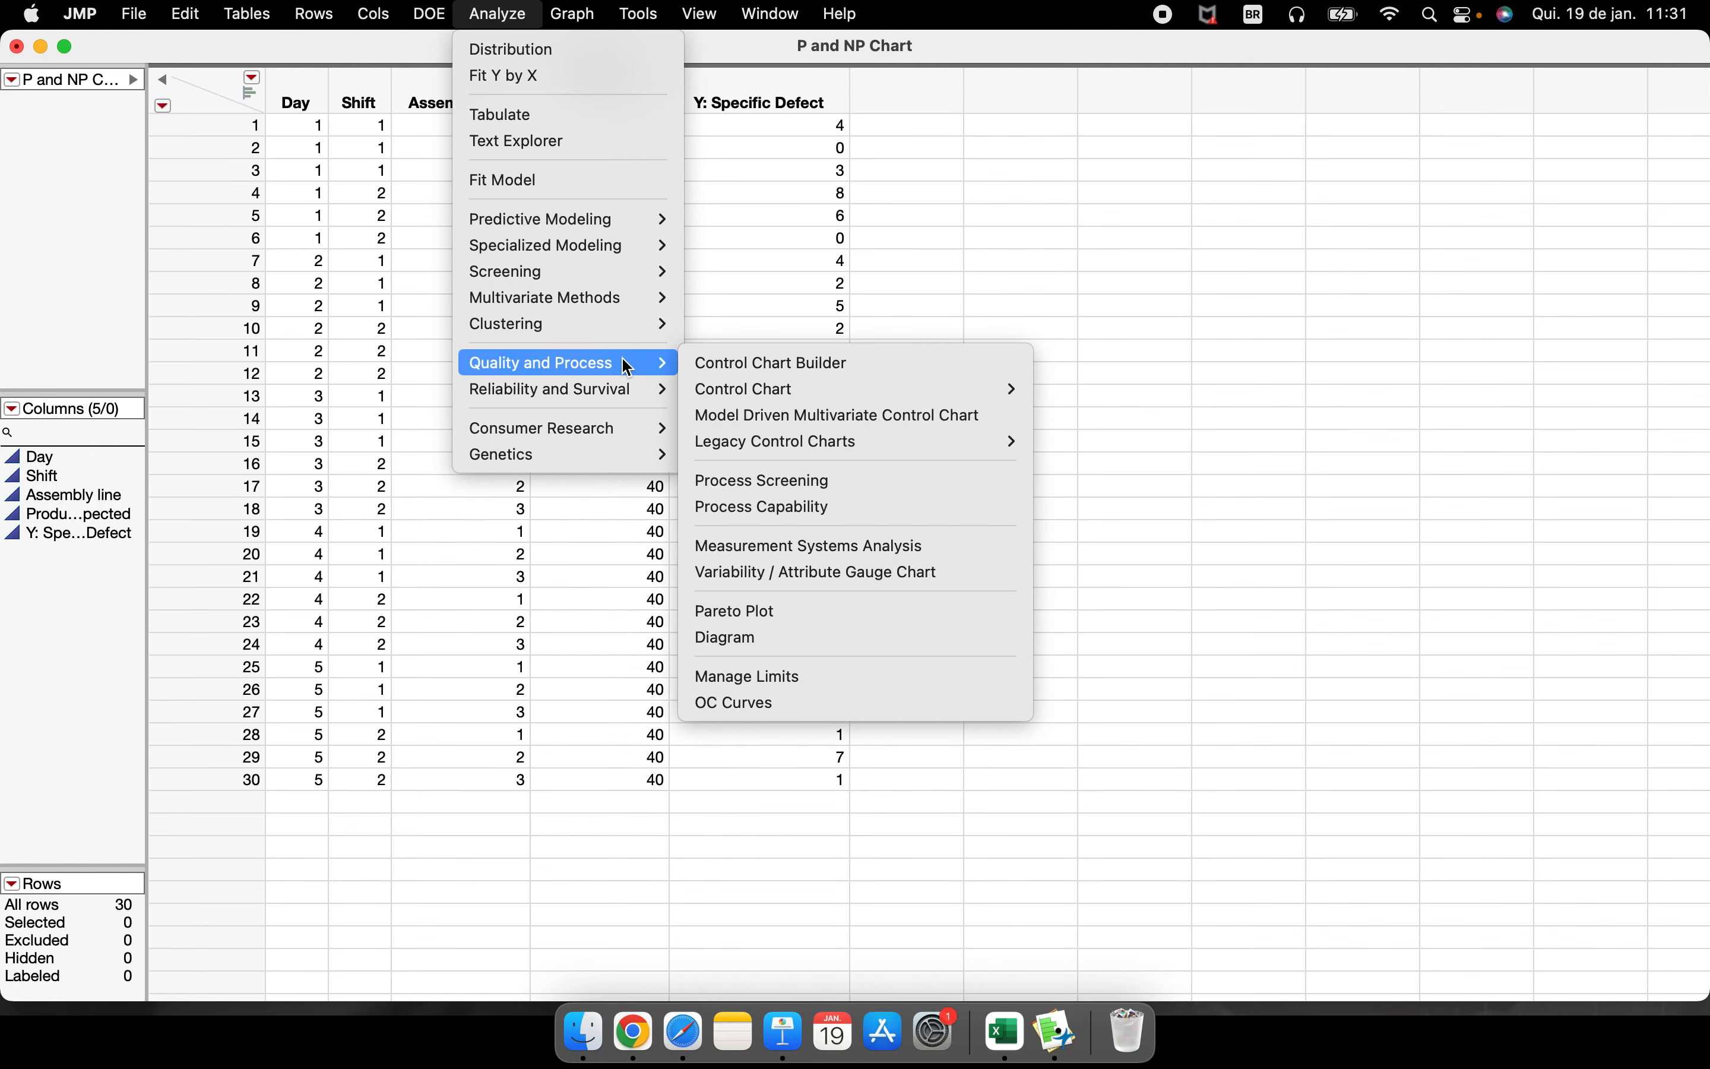
pyautogui.moveTo(934, 388)
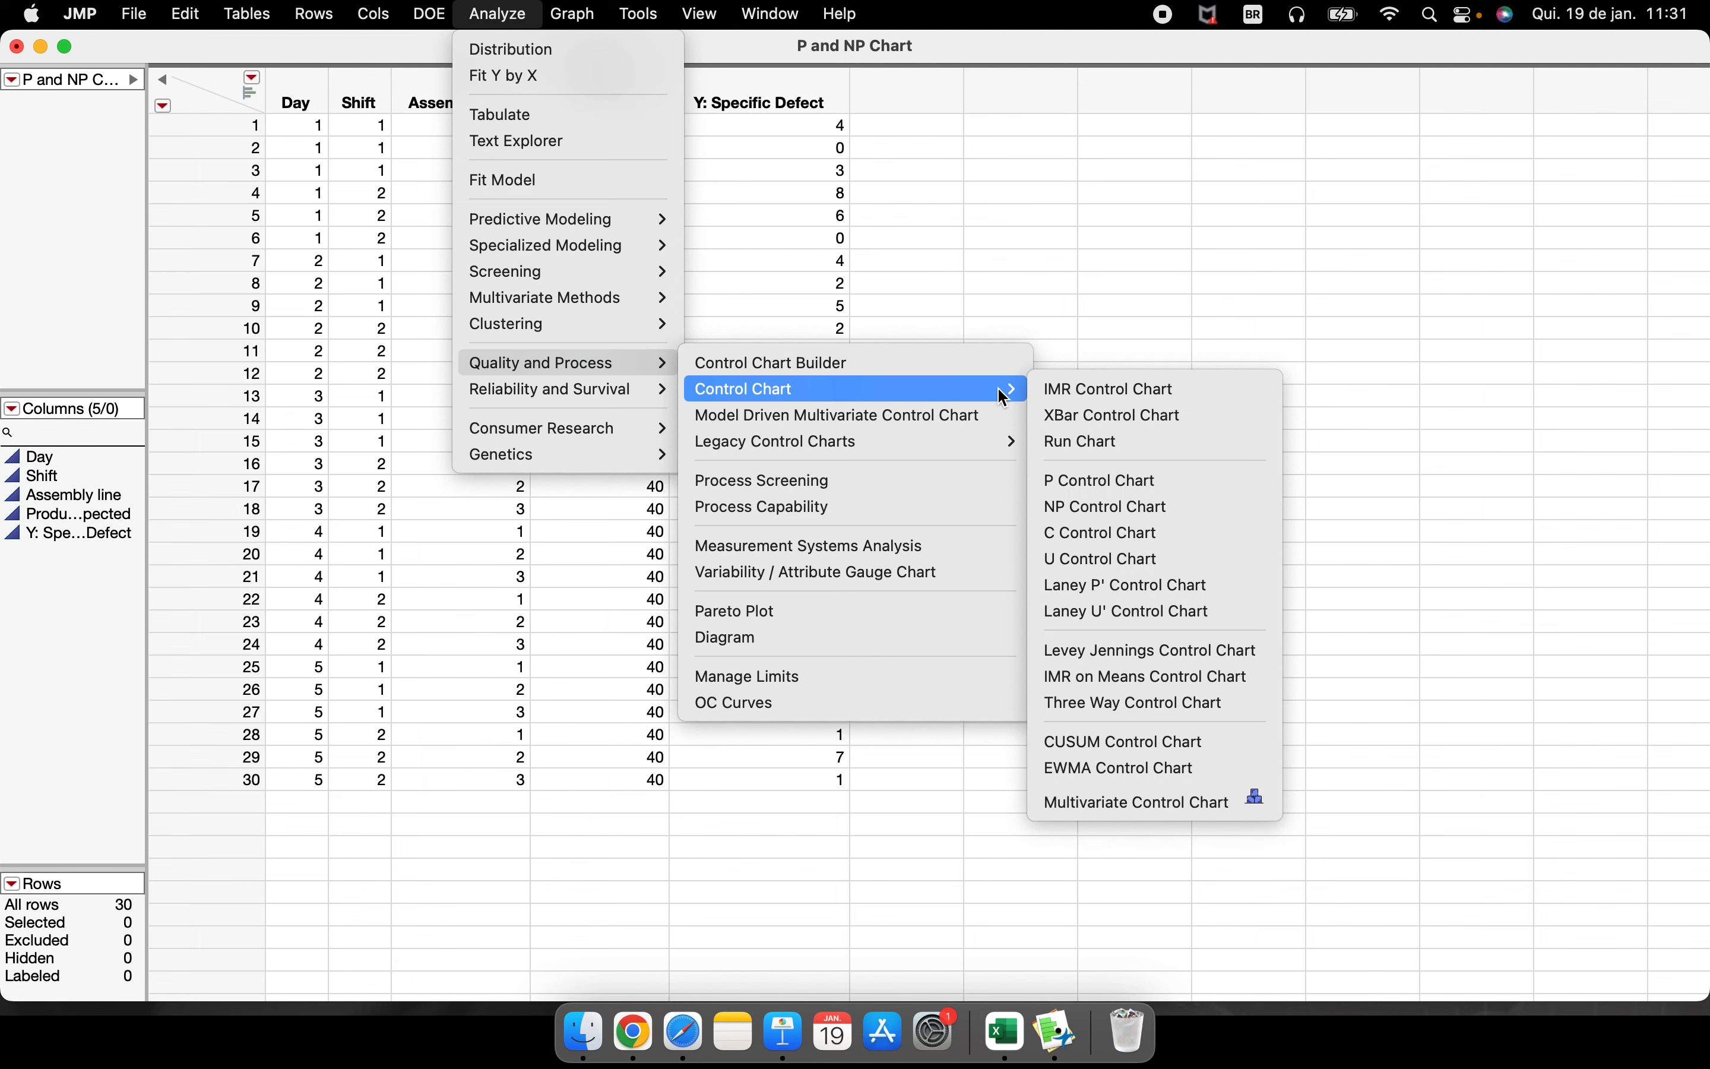
pyautogui.click(1119, 505)
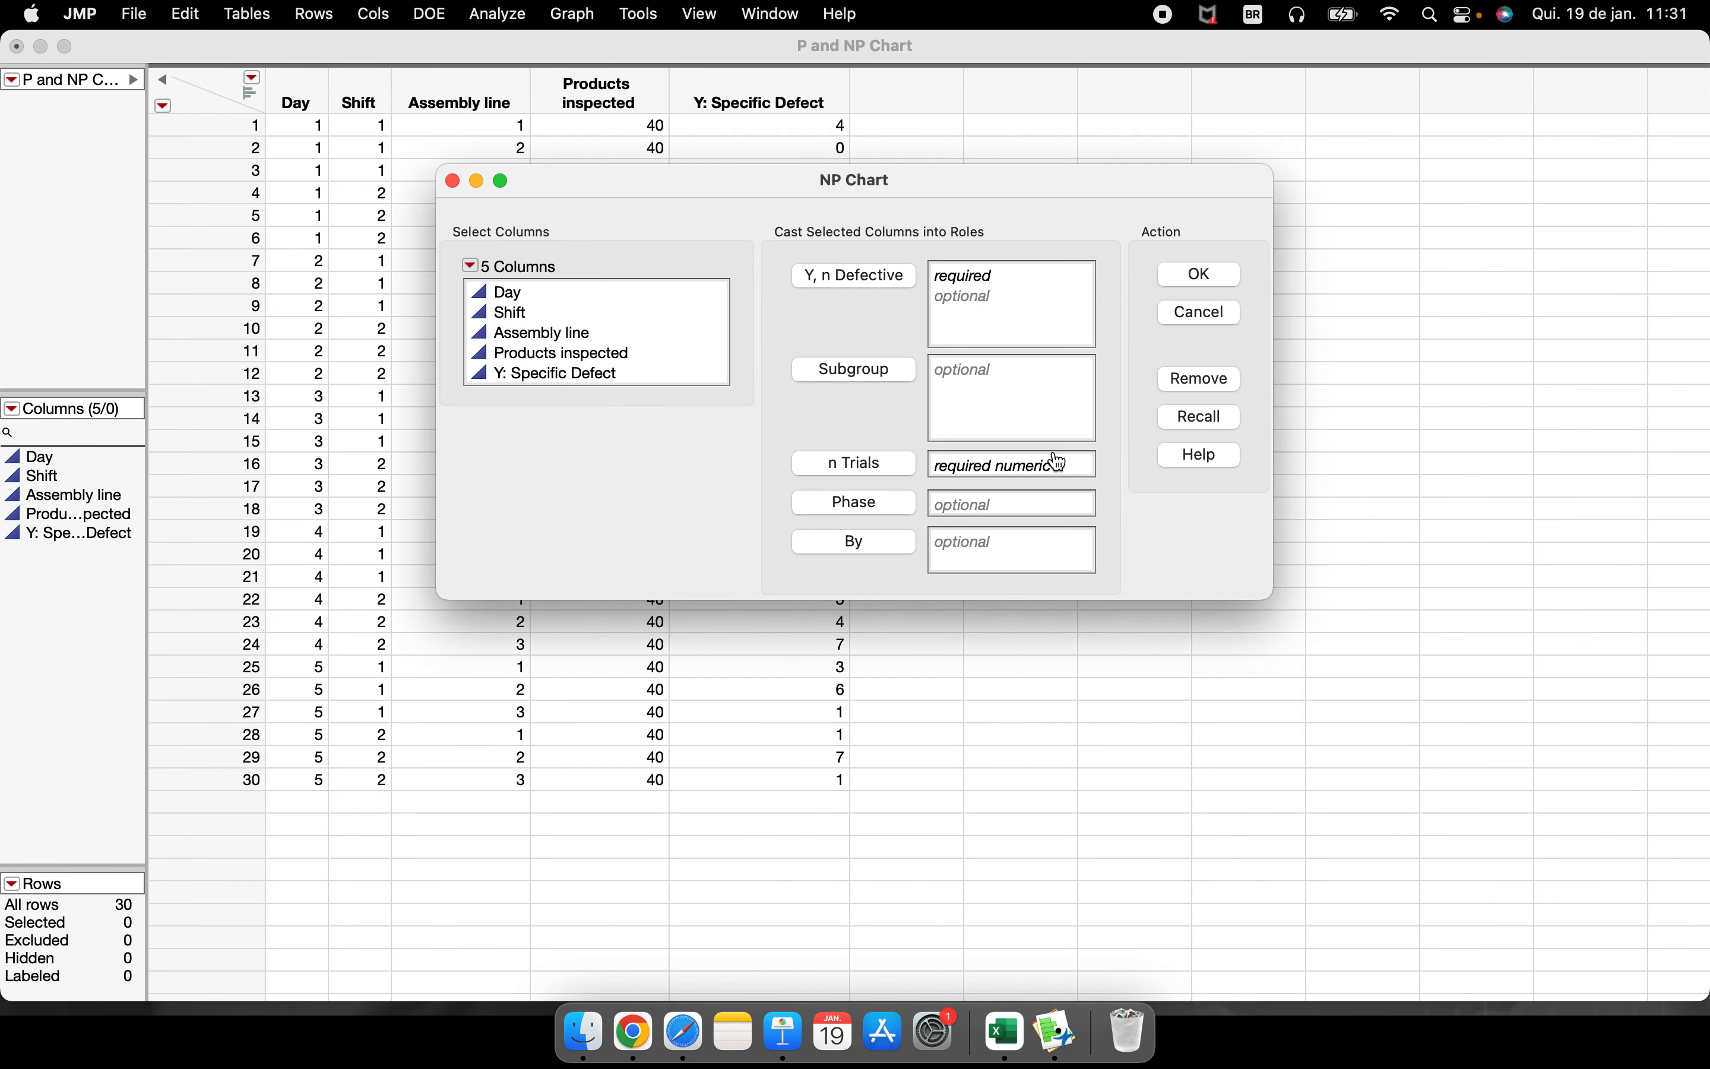
pyautogui.click(643, 380)
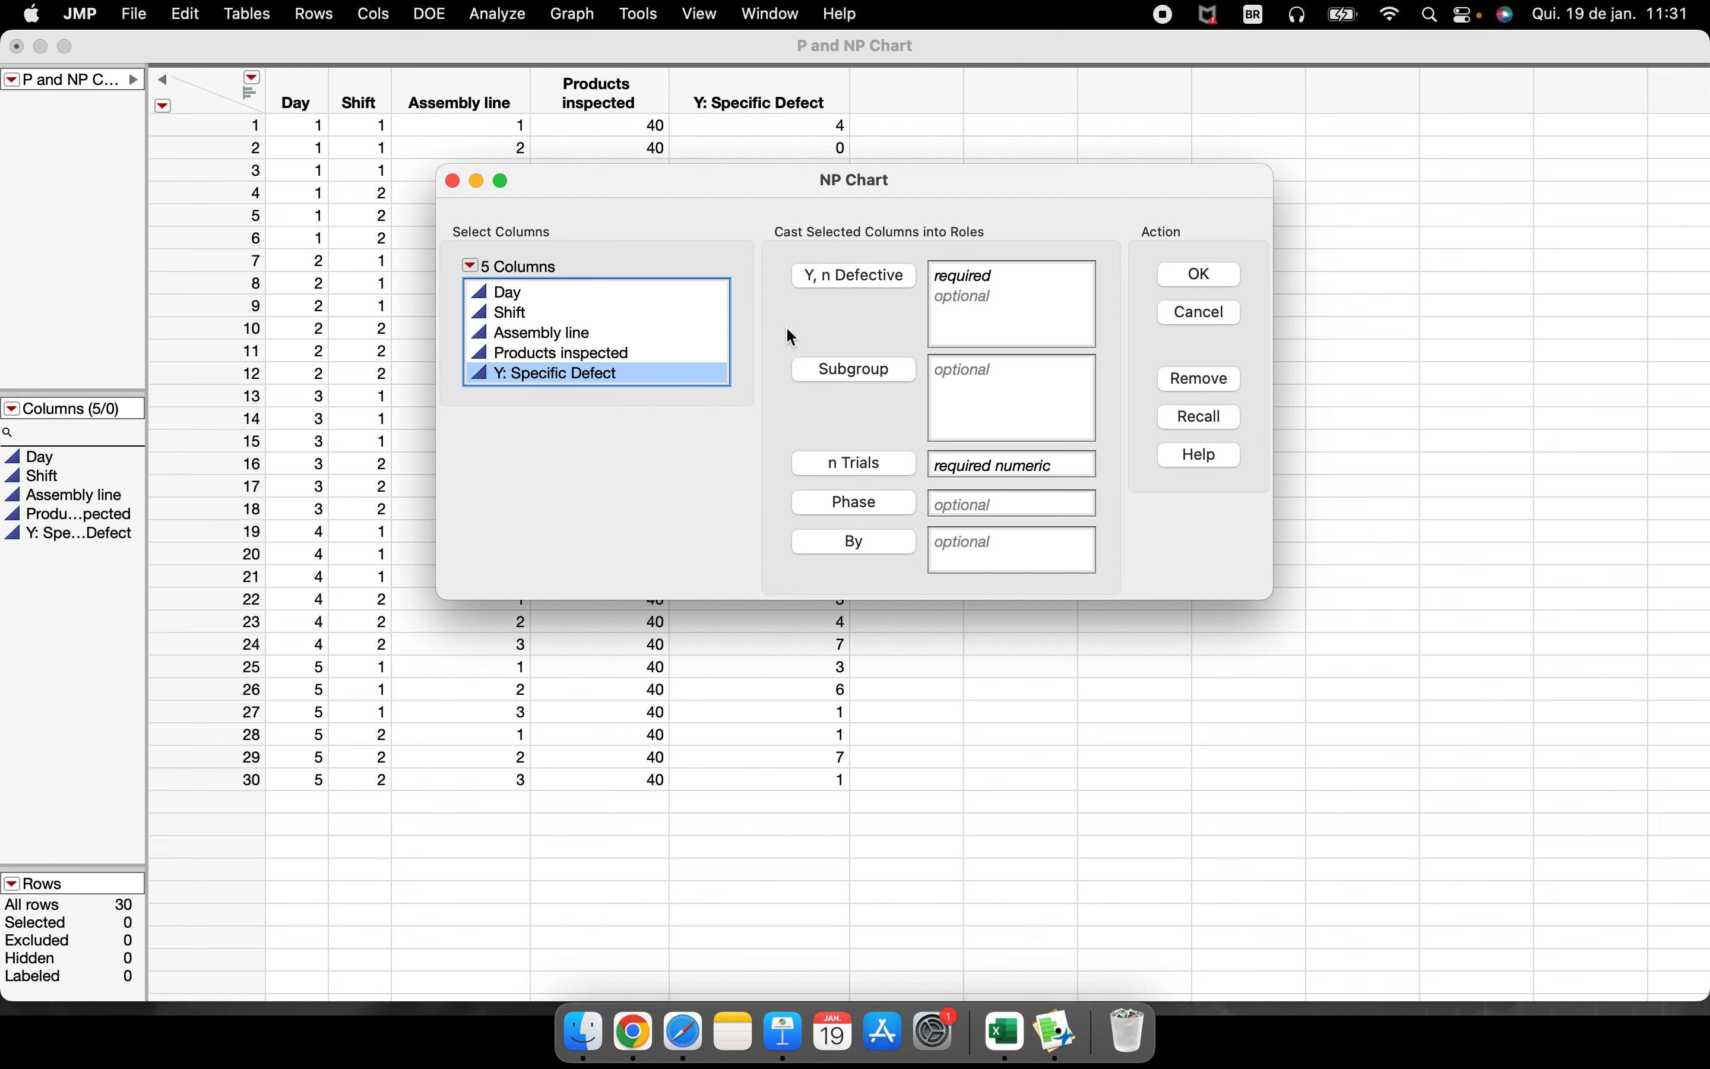
pyautogui.click(850, 281)
pyautogui.click(573, 360)
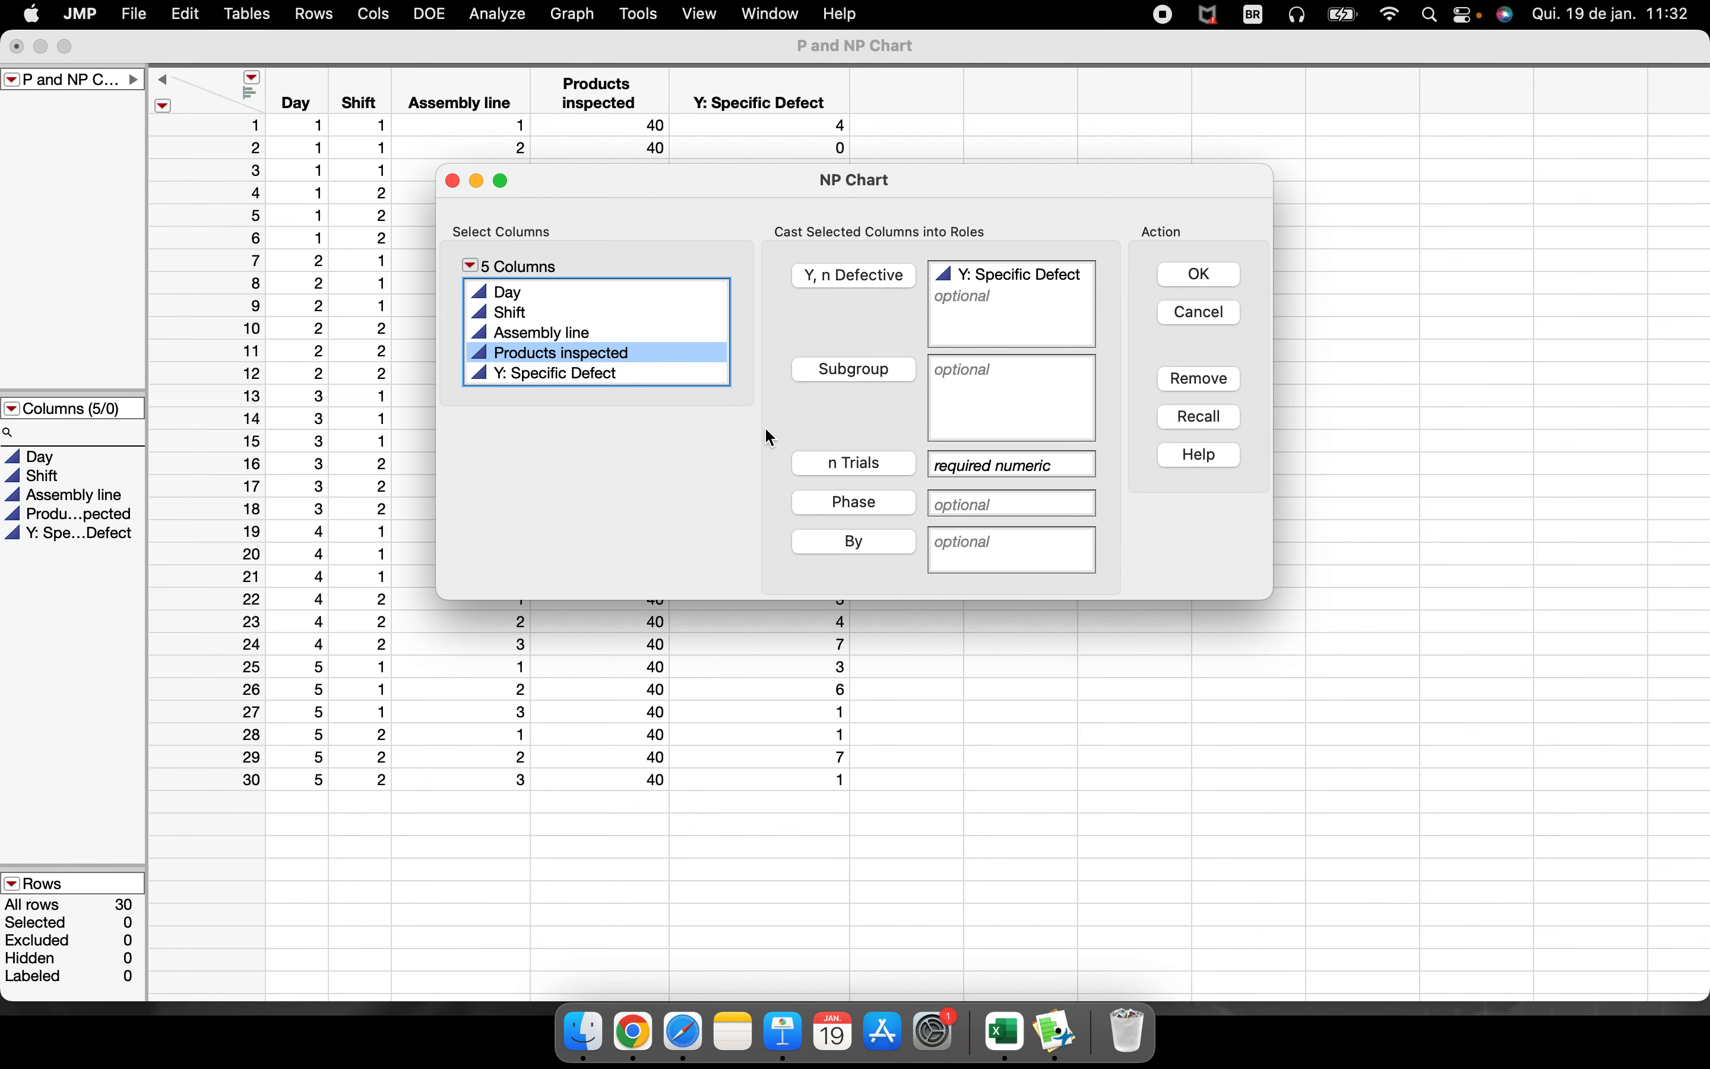
pyautogui.click(876, 463)
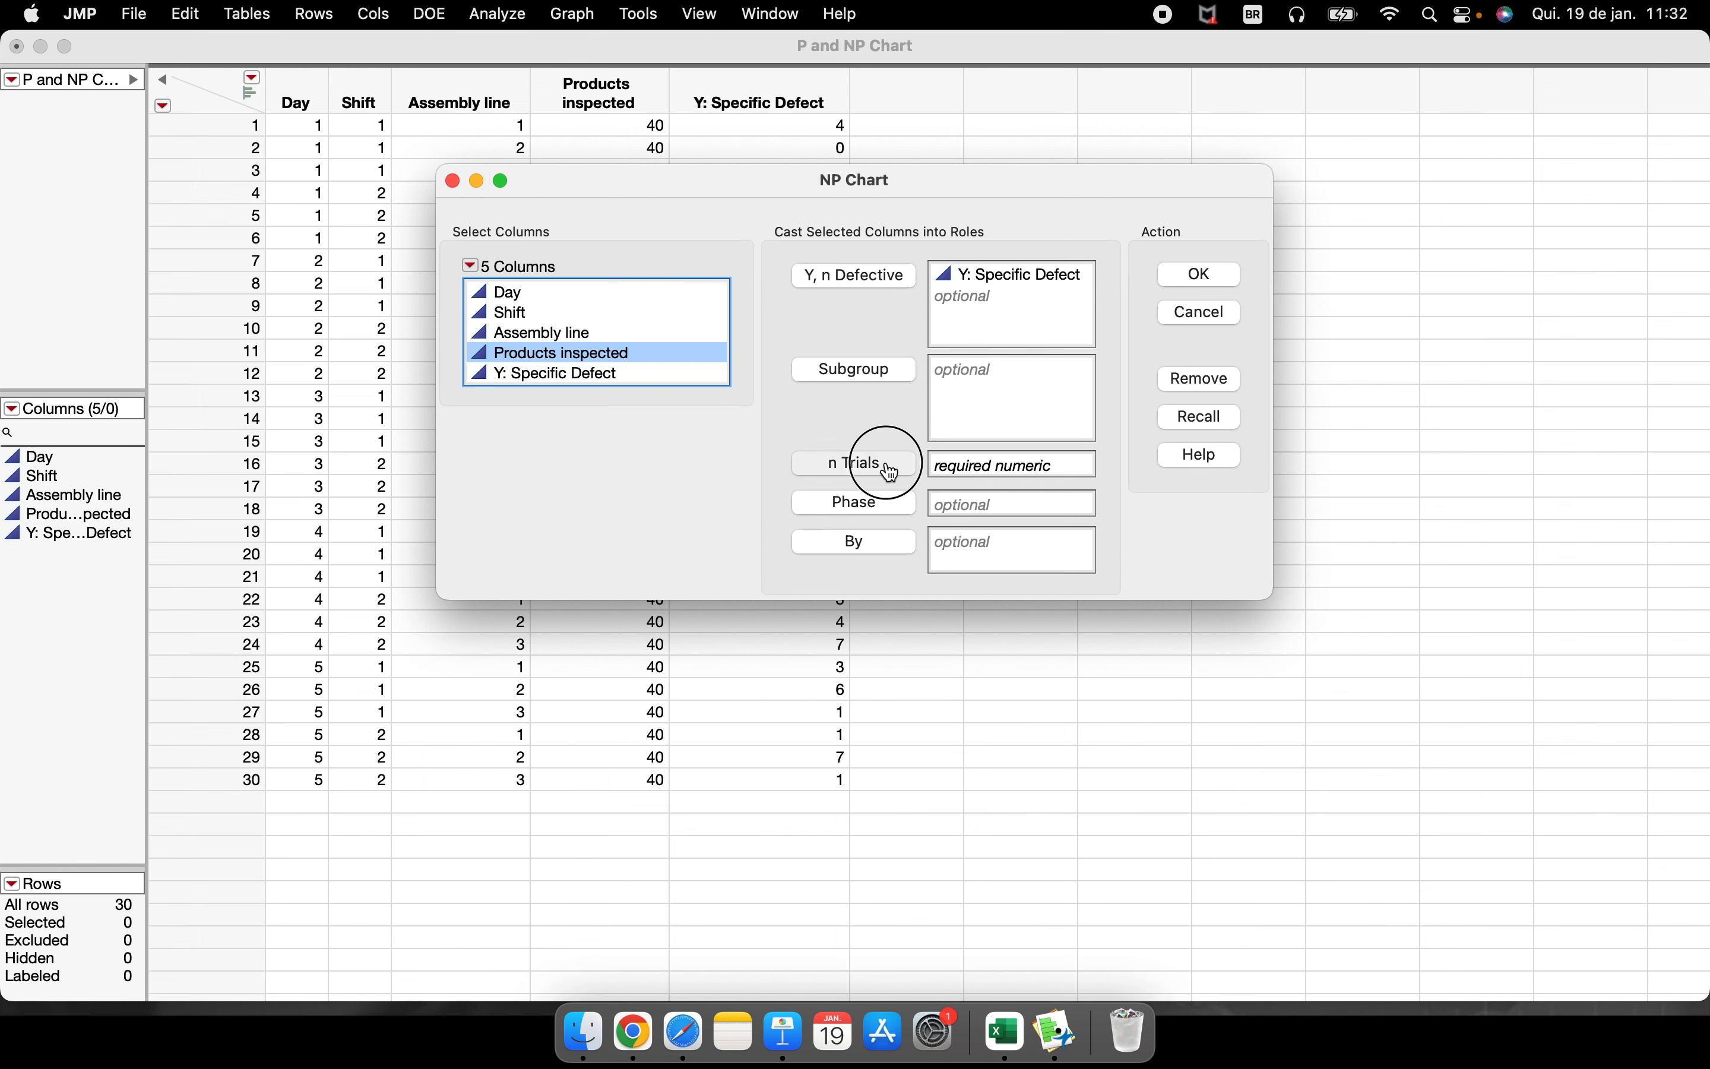
pyautogui.click(1201, 275)
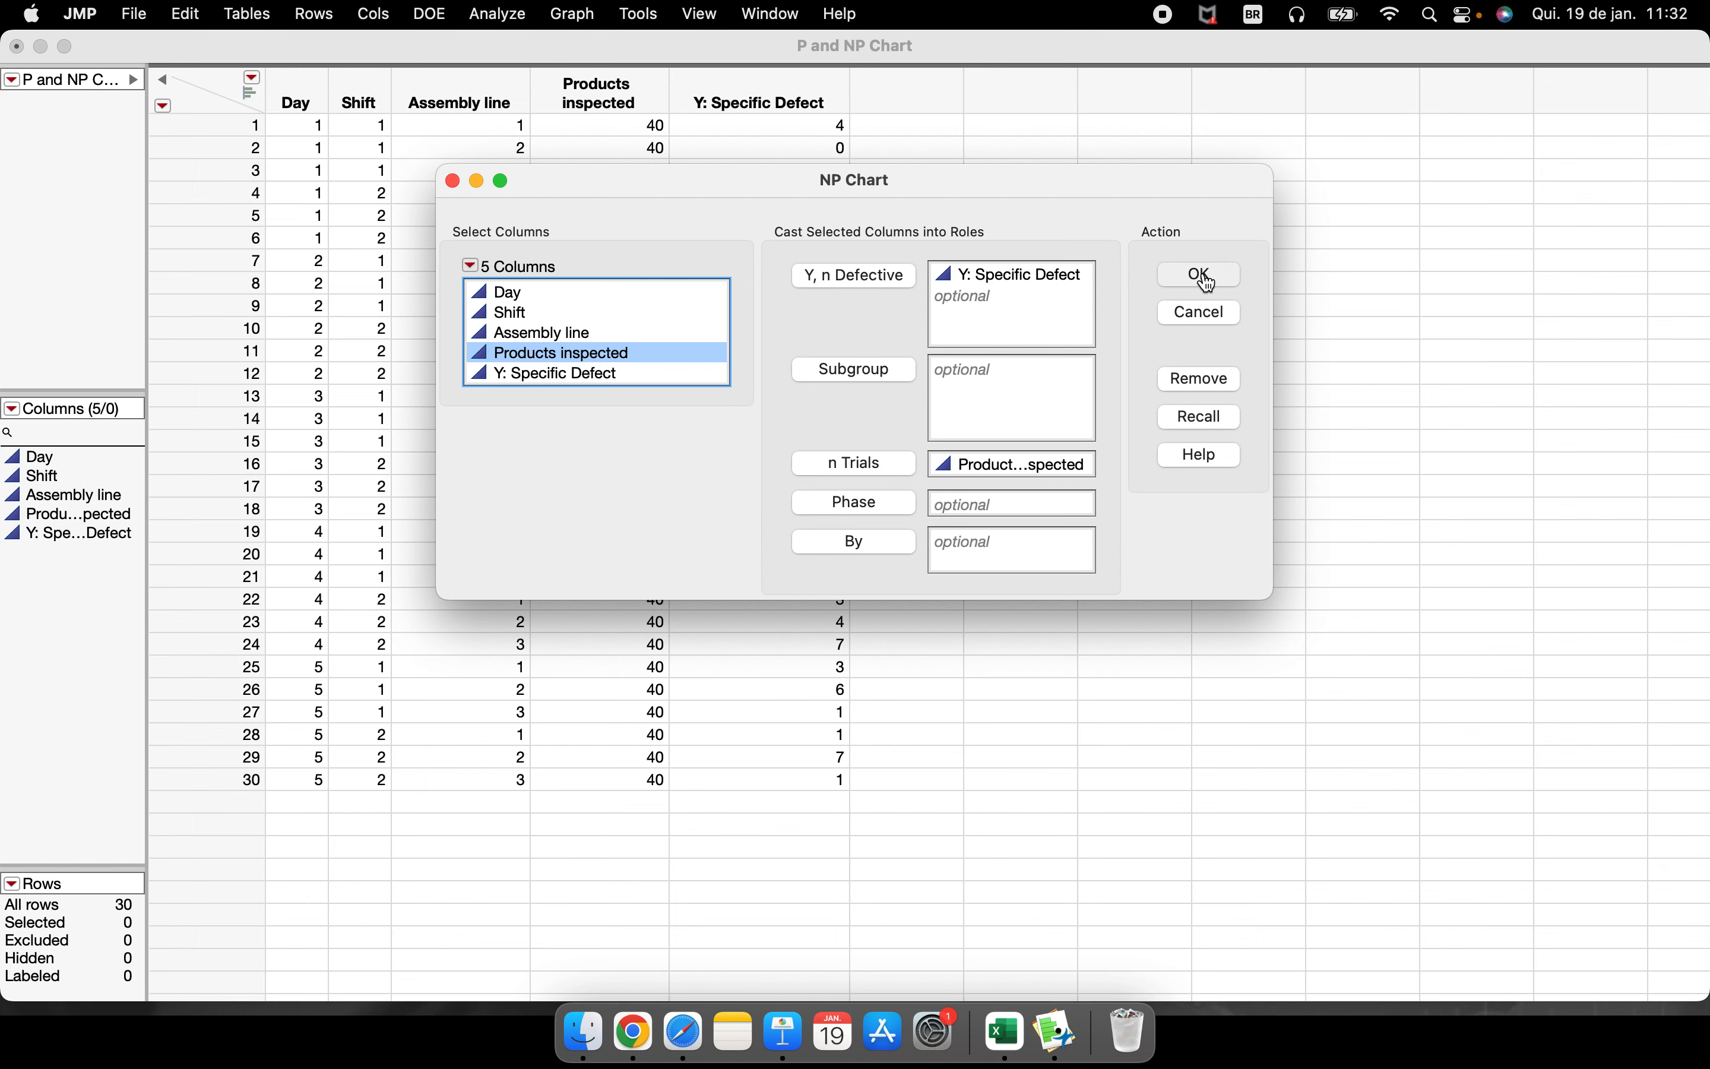
# Examine the average and control limits in the chart's limit summaries, and move the chart aside to expose the data table
pyautogui.moveTo(848, 307); pyautogui.dragTo(915, 102)
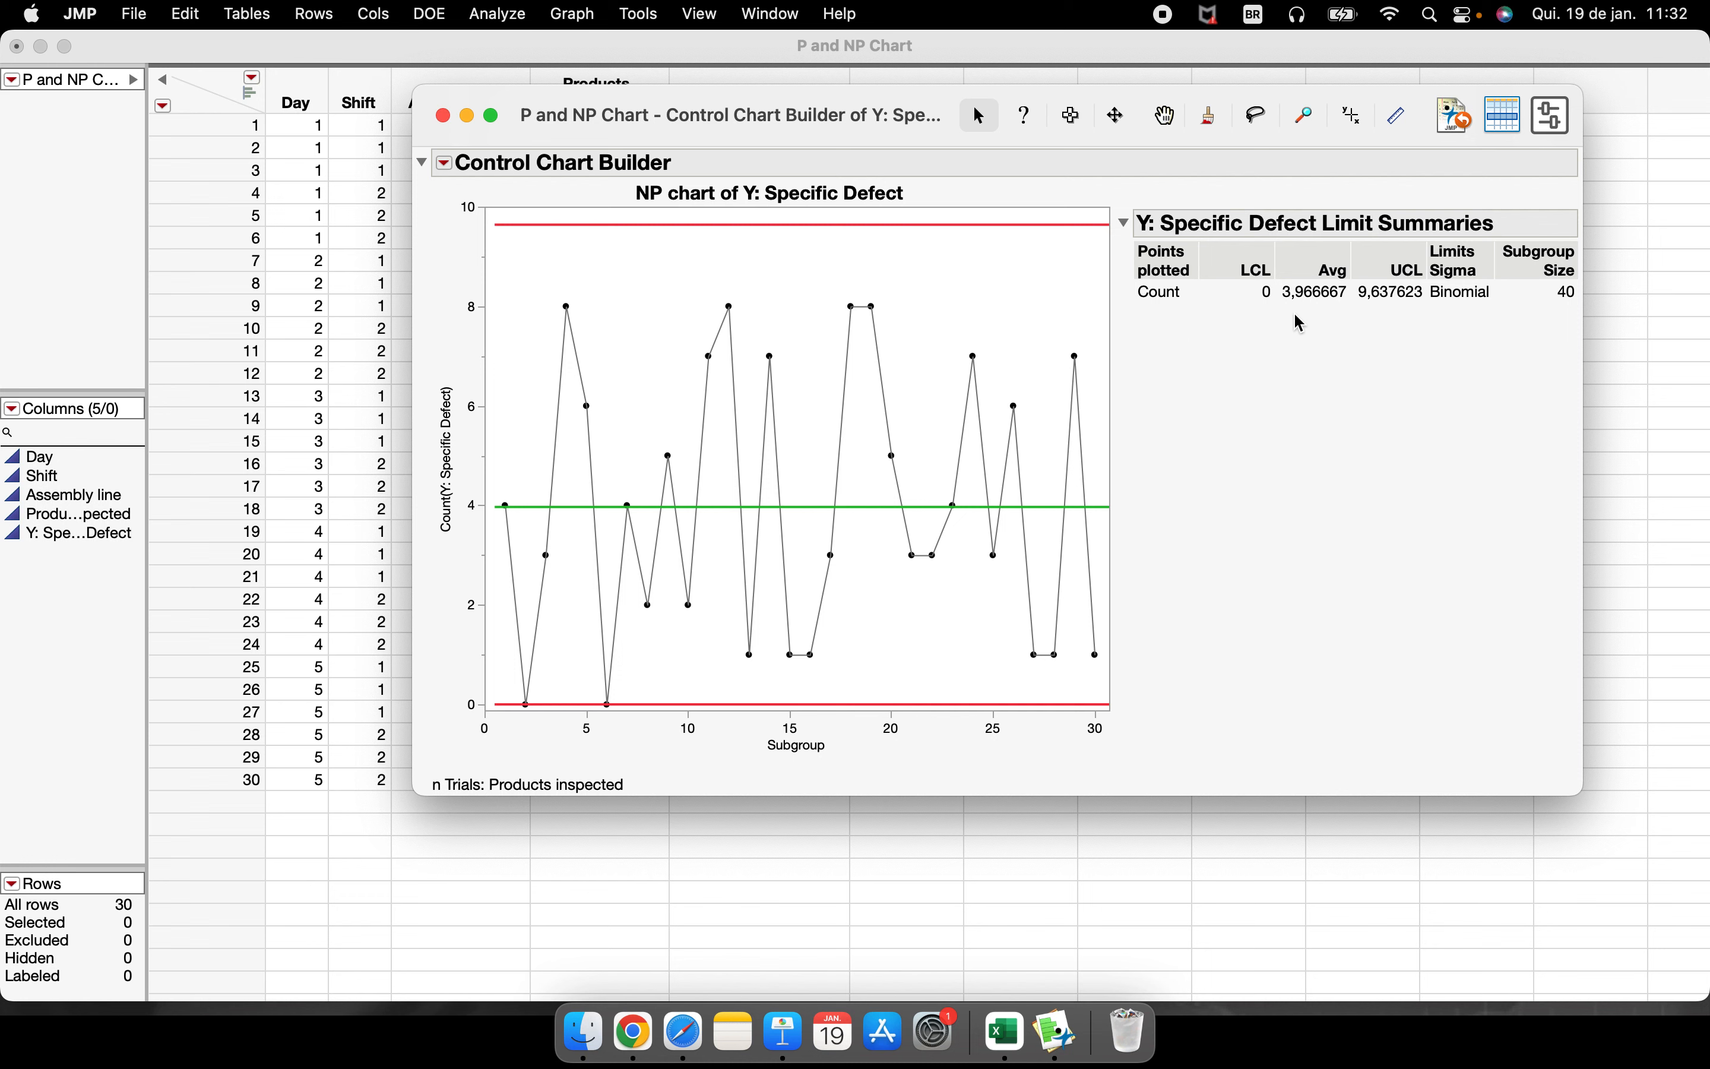
pyautogui.moveTo(1270, 317)
pyautogui.mouseDown()
pyautogui.moveTo(1458, 232)
pyautogui.moveTo(1363, 326)
pyautogui.moveTo(1375, 317)
pyautogui.mouseUp()
pyautogui.moveTo(743, 141); pyautogui.dragTo(1177, 140)
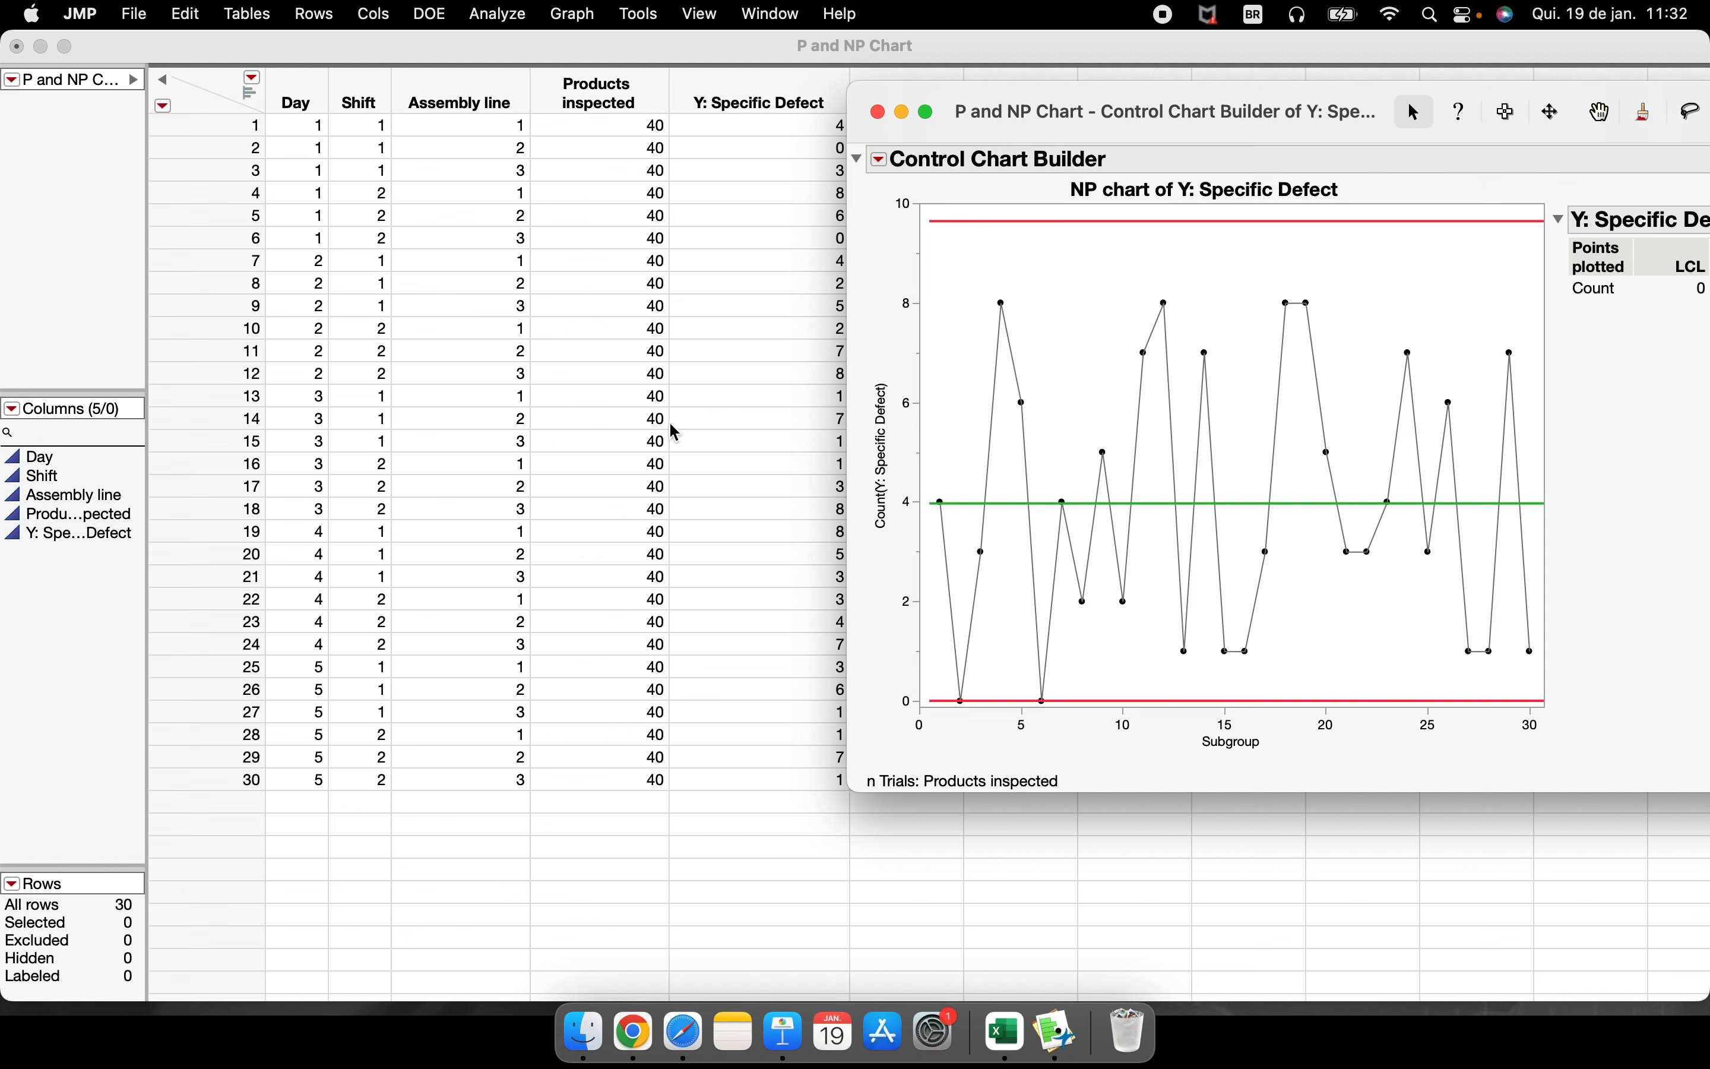
# Set Products inspected to 30 in row 8, 35 in row 11, 42 in row 18, 45 in row 25 and 55 in row 7
pyautogui.click(616, 286)
pyautogui.click(616, 285)
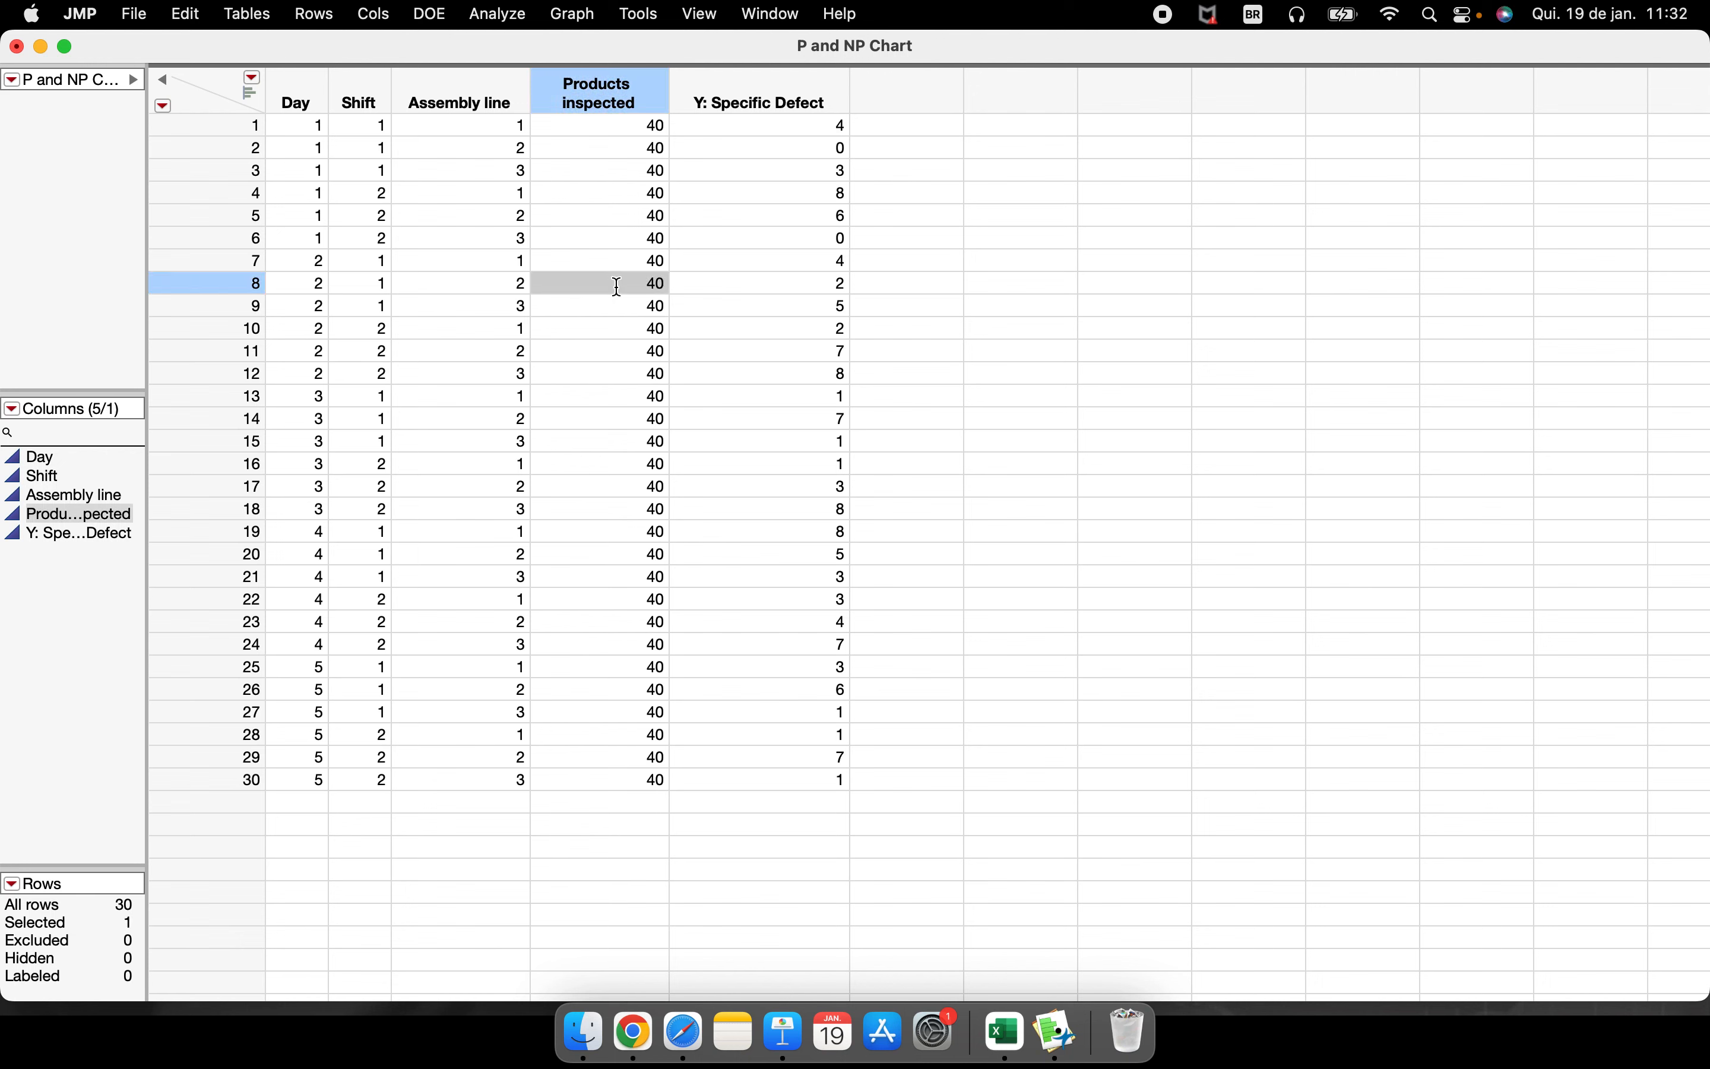
pyautogui.write('30')
pyautogui.click(606, 353)
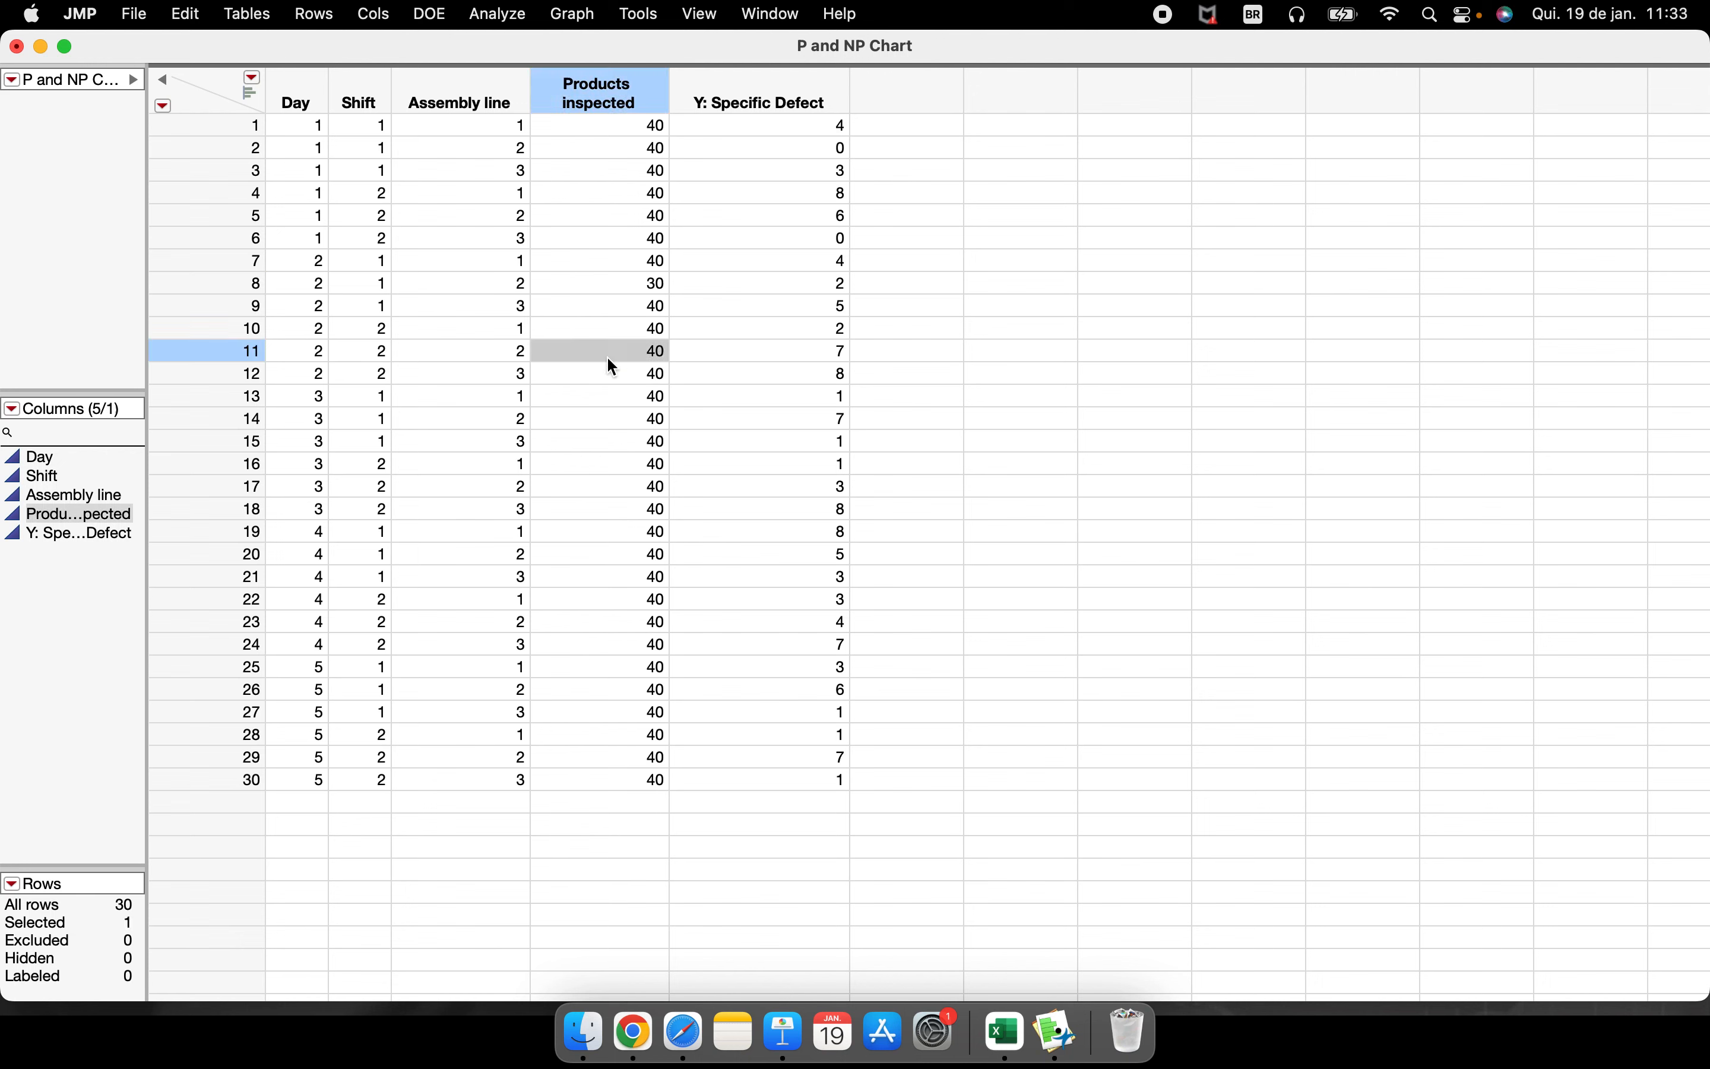
pyautogui.write('35')
pyautogui.click(620, 503)
pyautogui.write('42')
pyautogui.click(628, 665)
pyautogui.write('45')
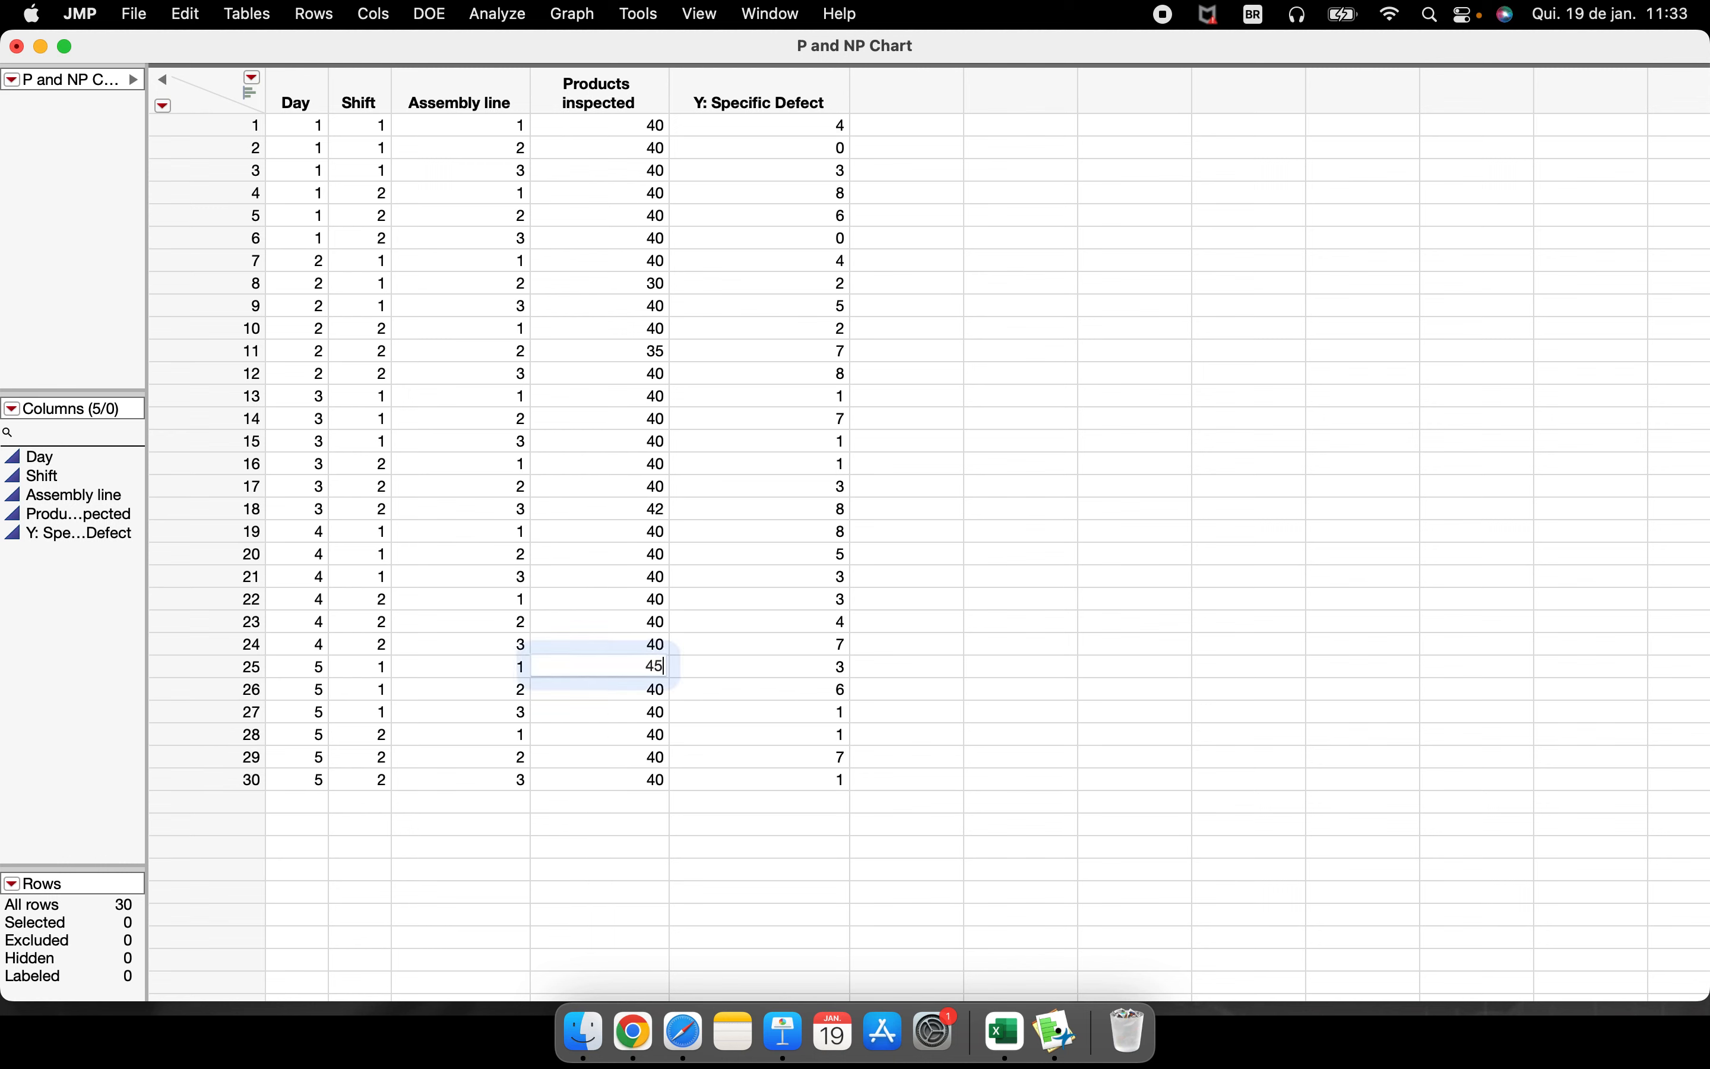
pyautogui.click(634, 259)
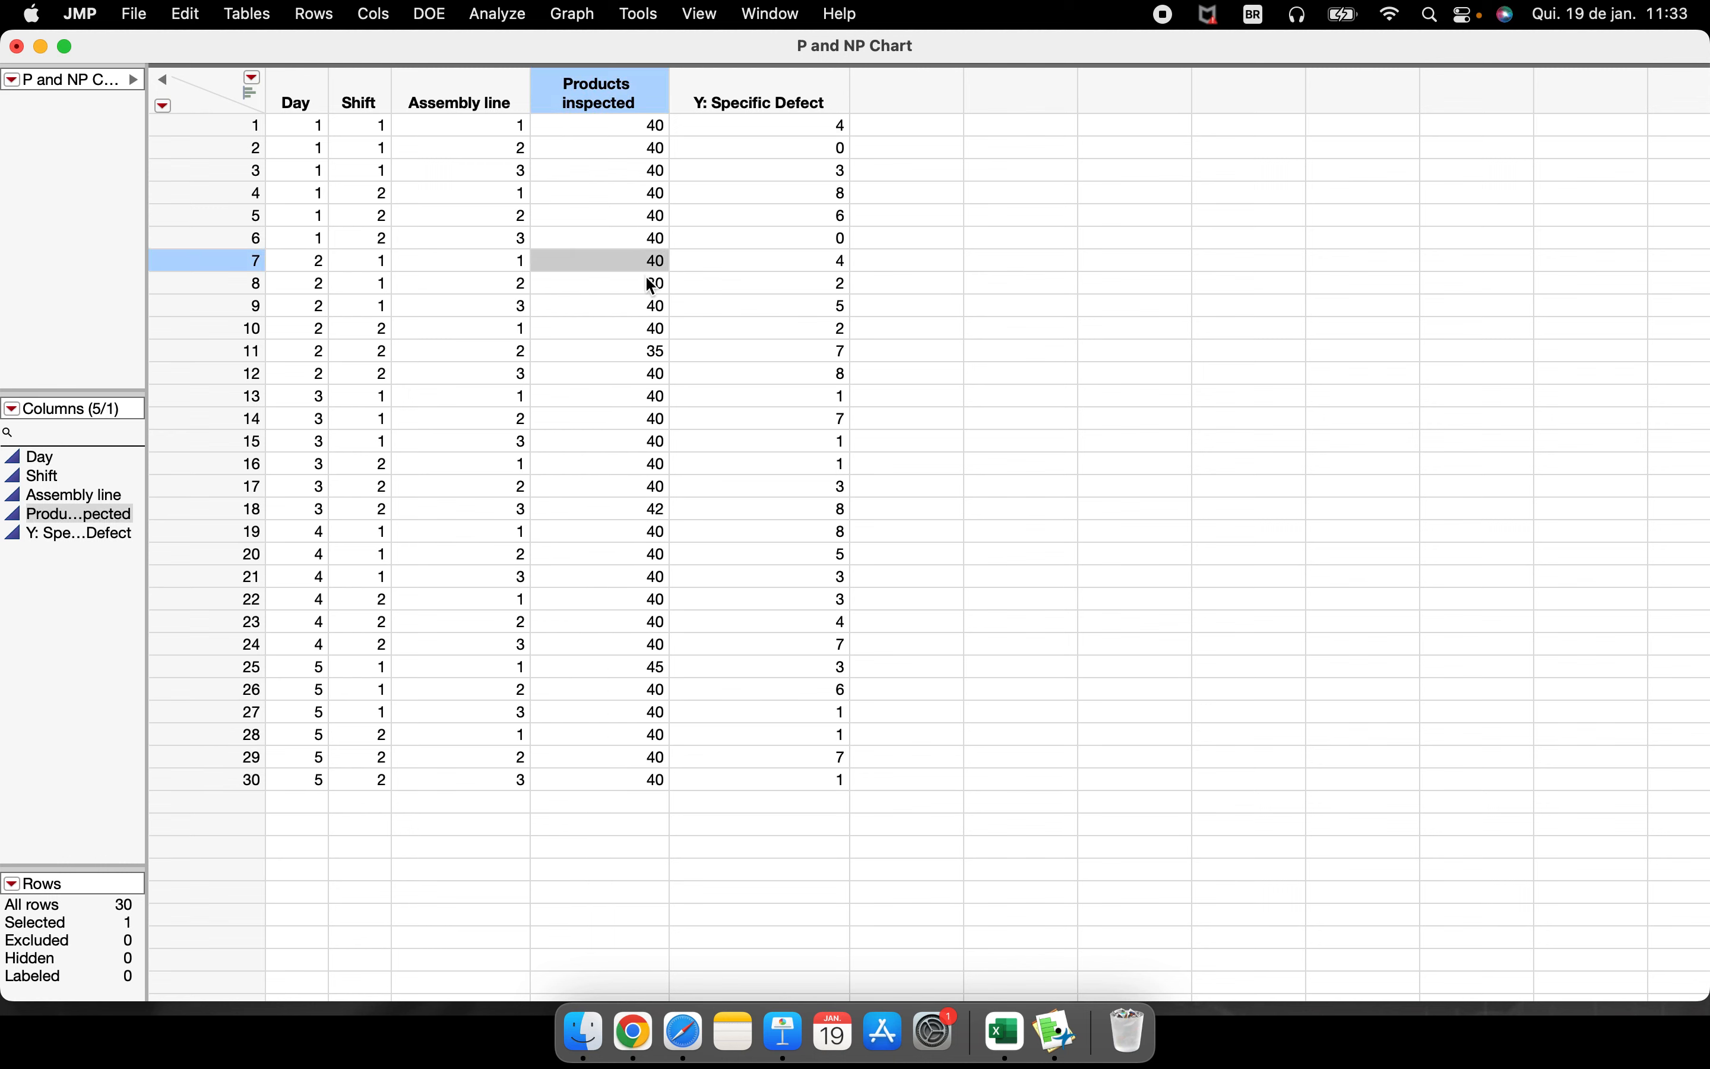
pyautogui.write('55')
pyautogui.click(657, 419)
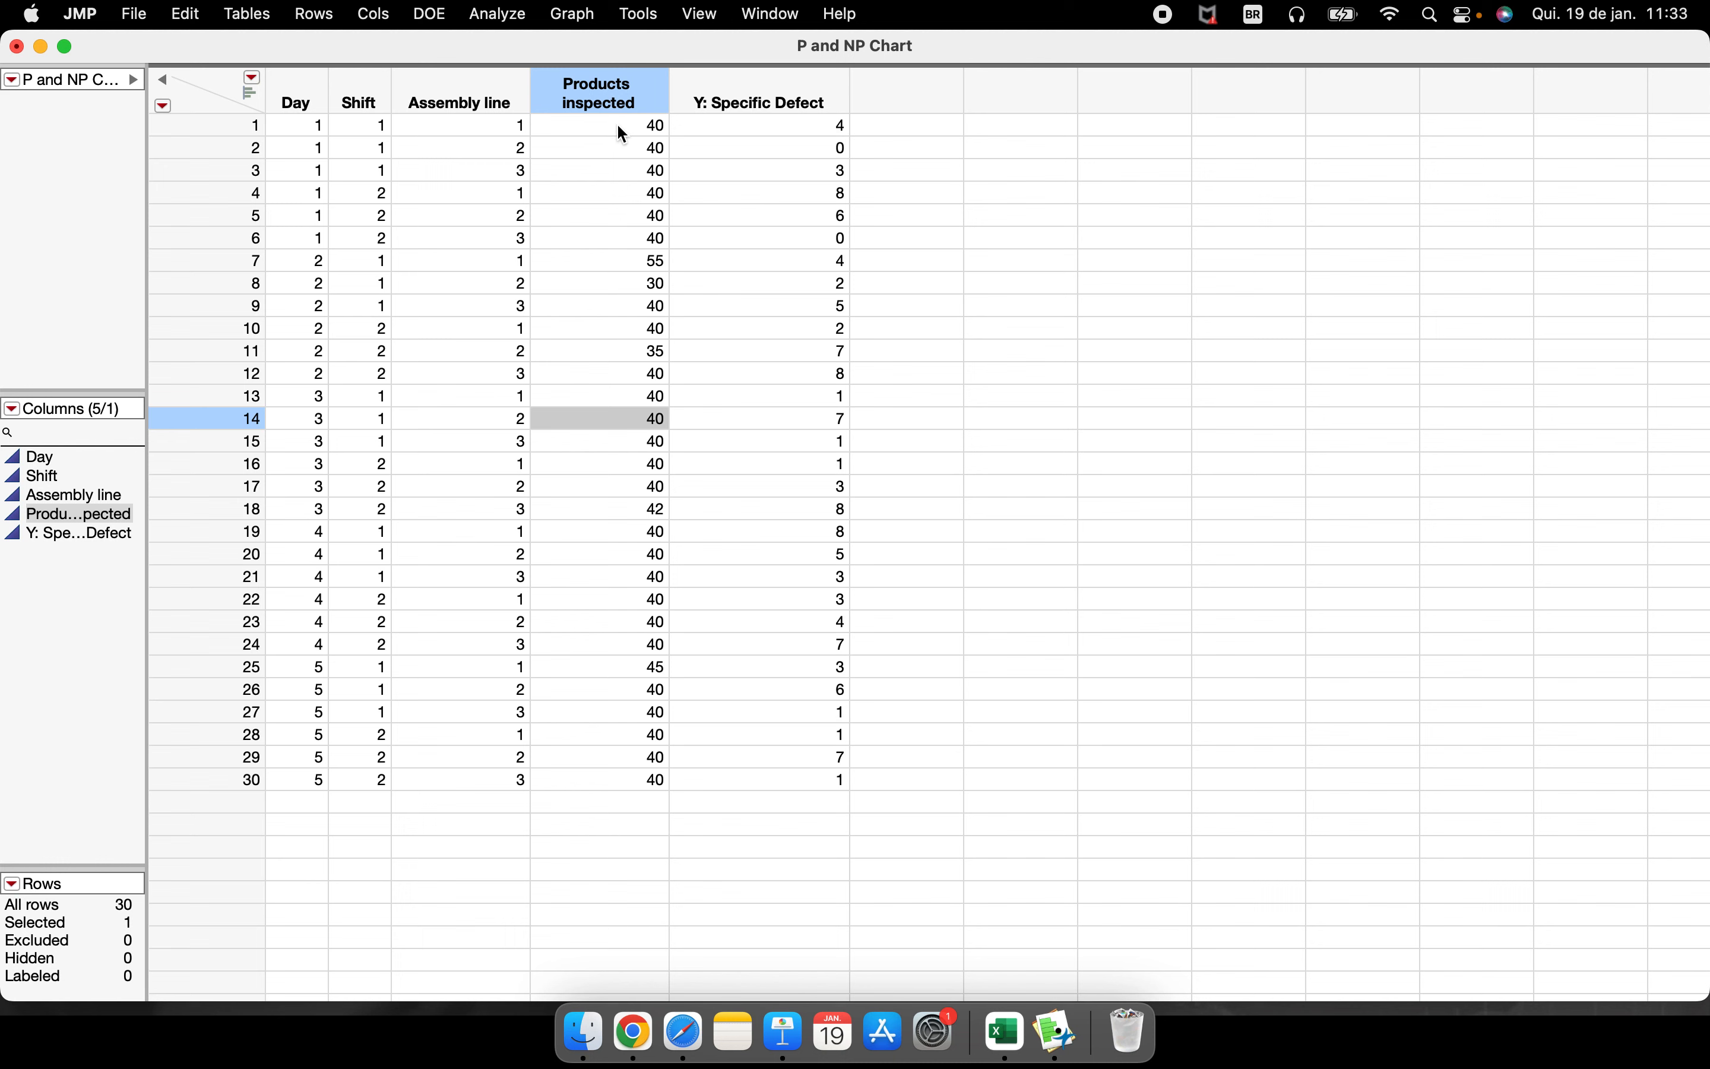
# Examine how the unequal sample sizes affect the NP chart's limits, center line and limit summaries, and close the chart
pyautogui.moveTo(617, 125); pyautogui.dragTo(664, 784)
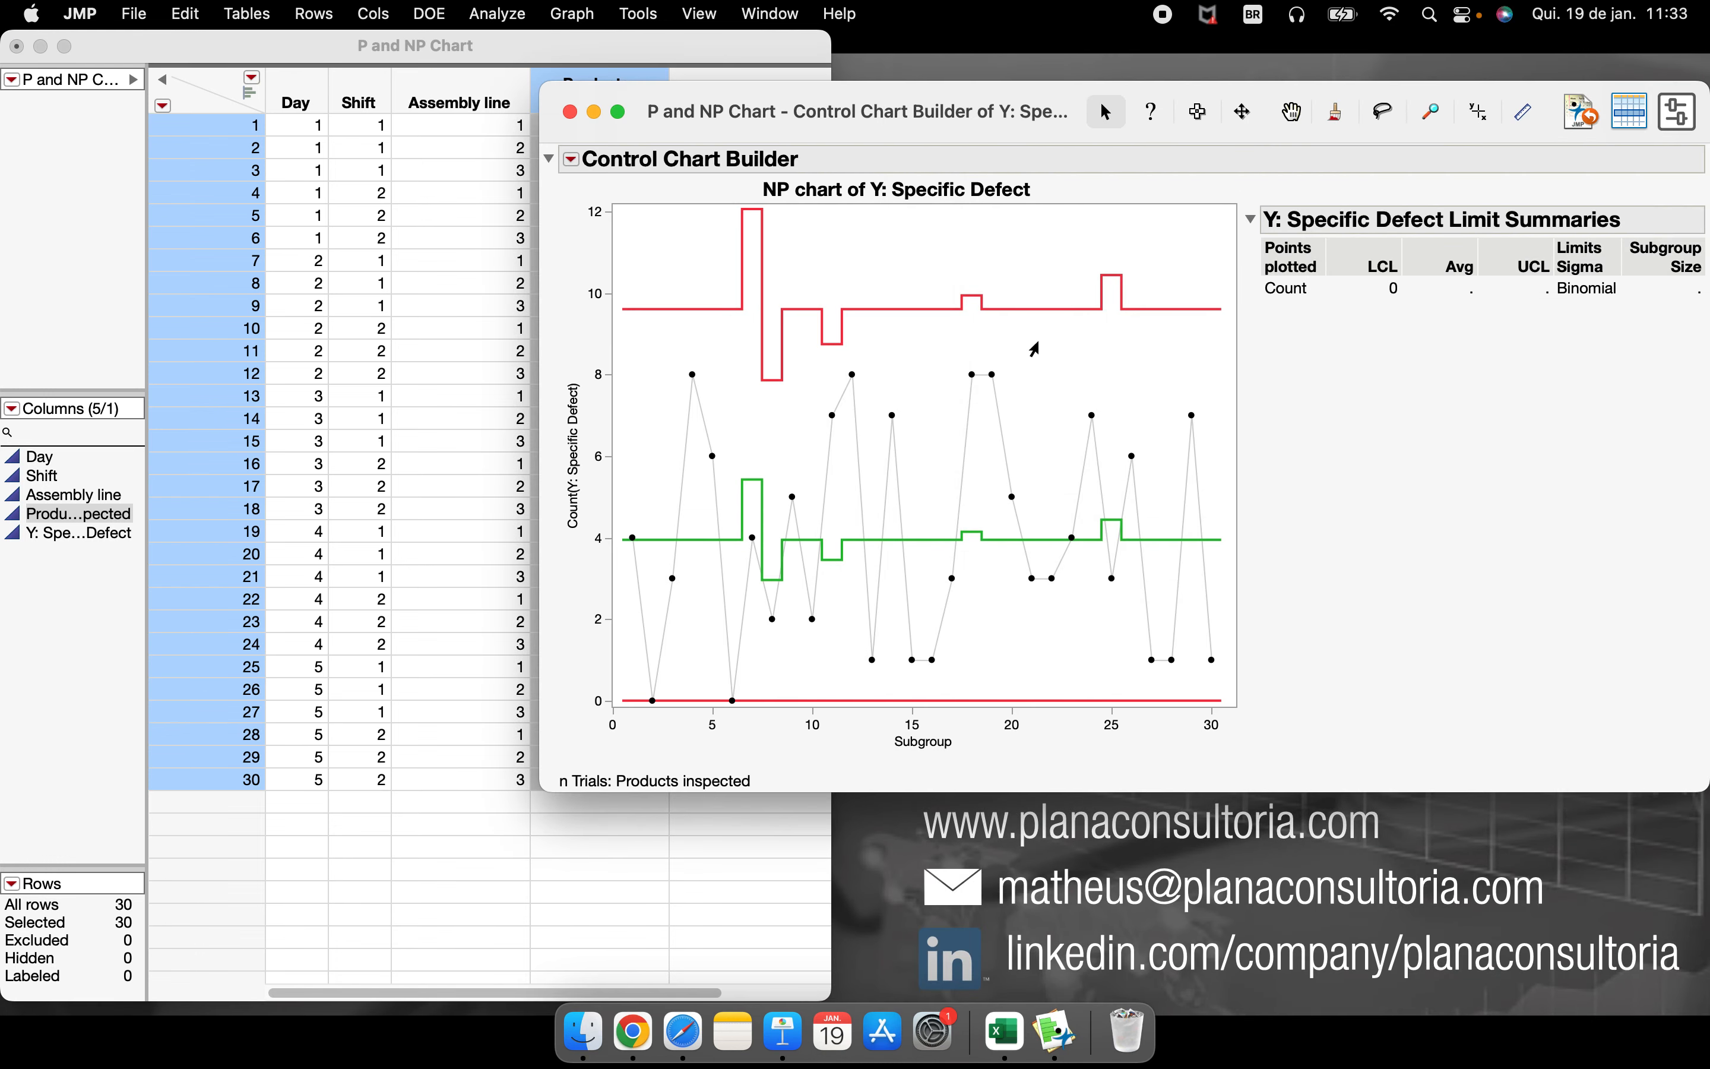
pyautogui.moveTo(999, 120); pyautogui.dragTo(1164, 118)
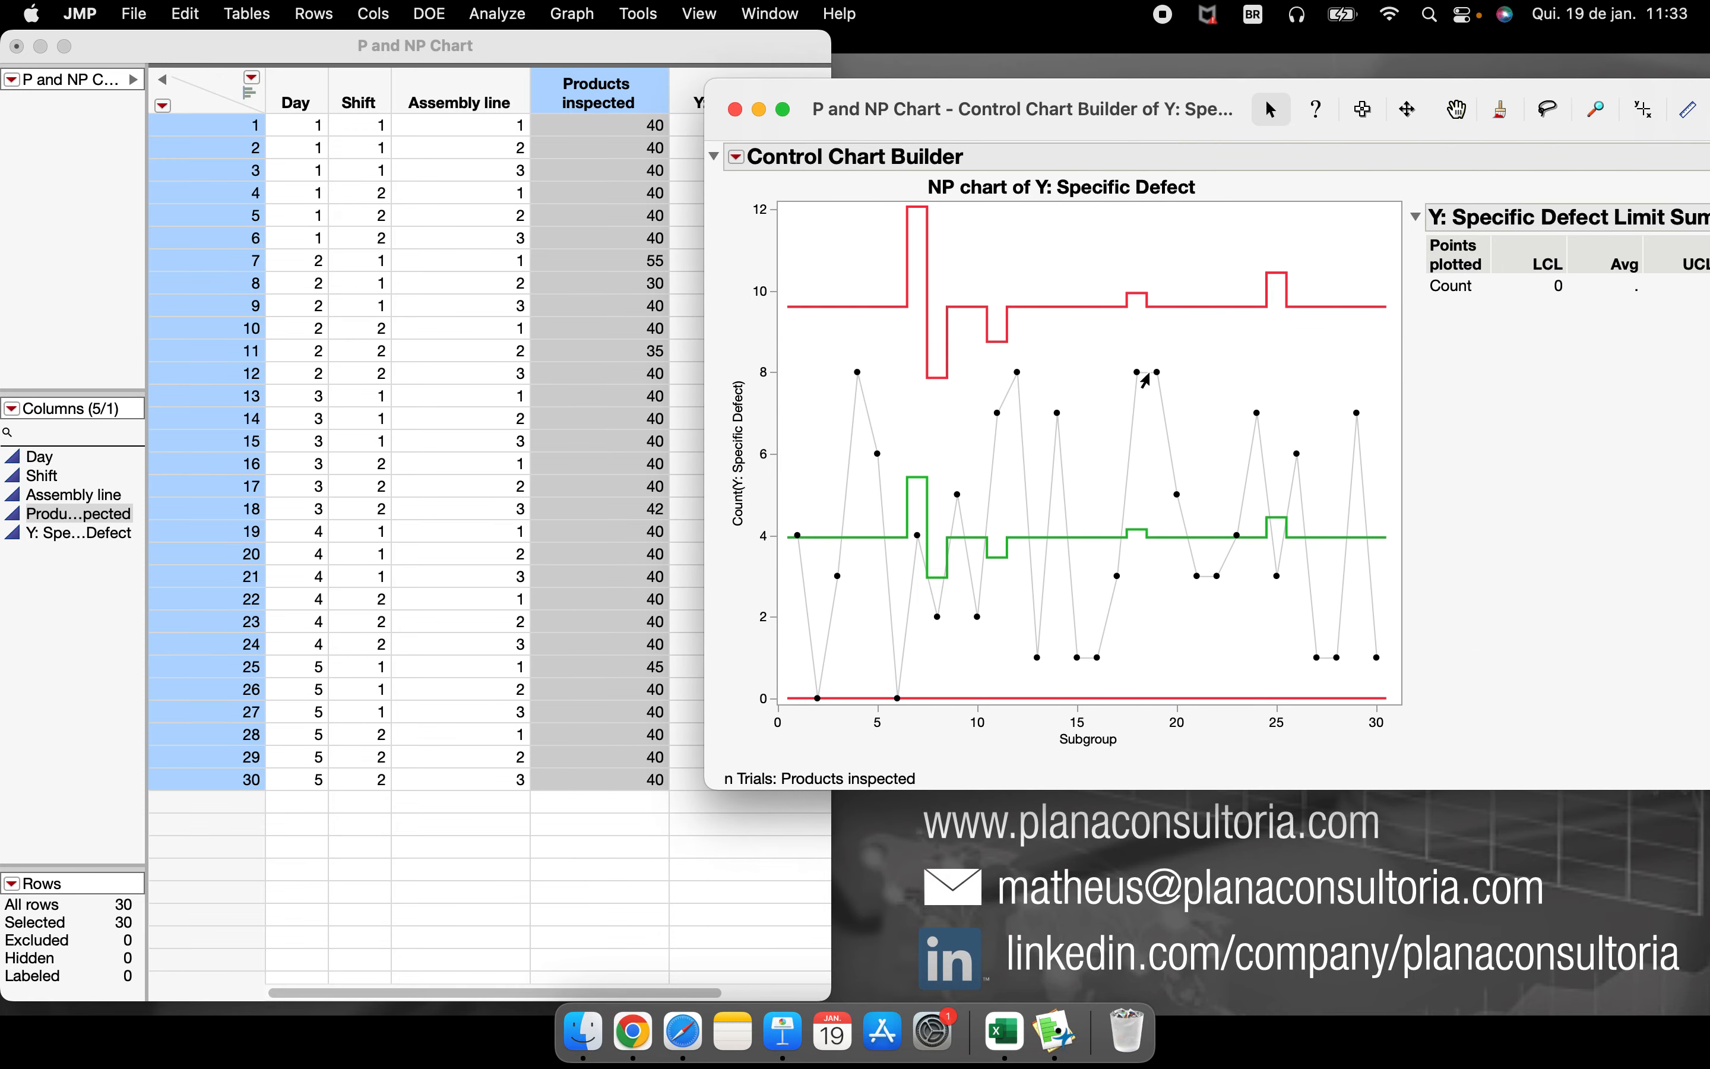
pyautogui.click(1105, 417)
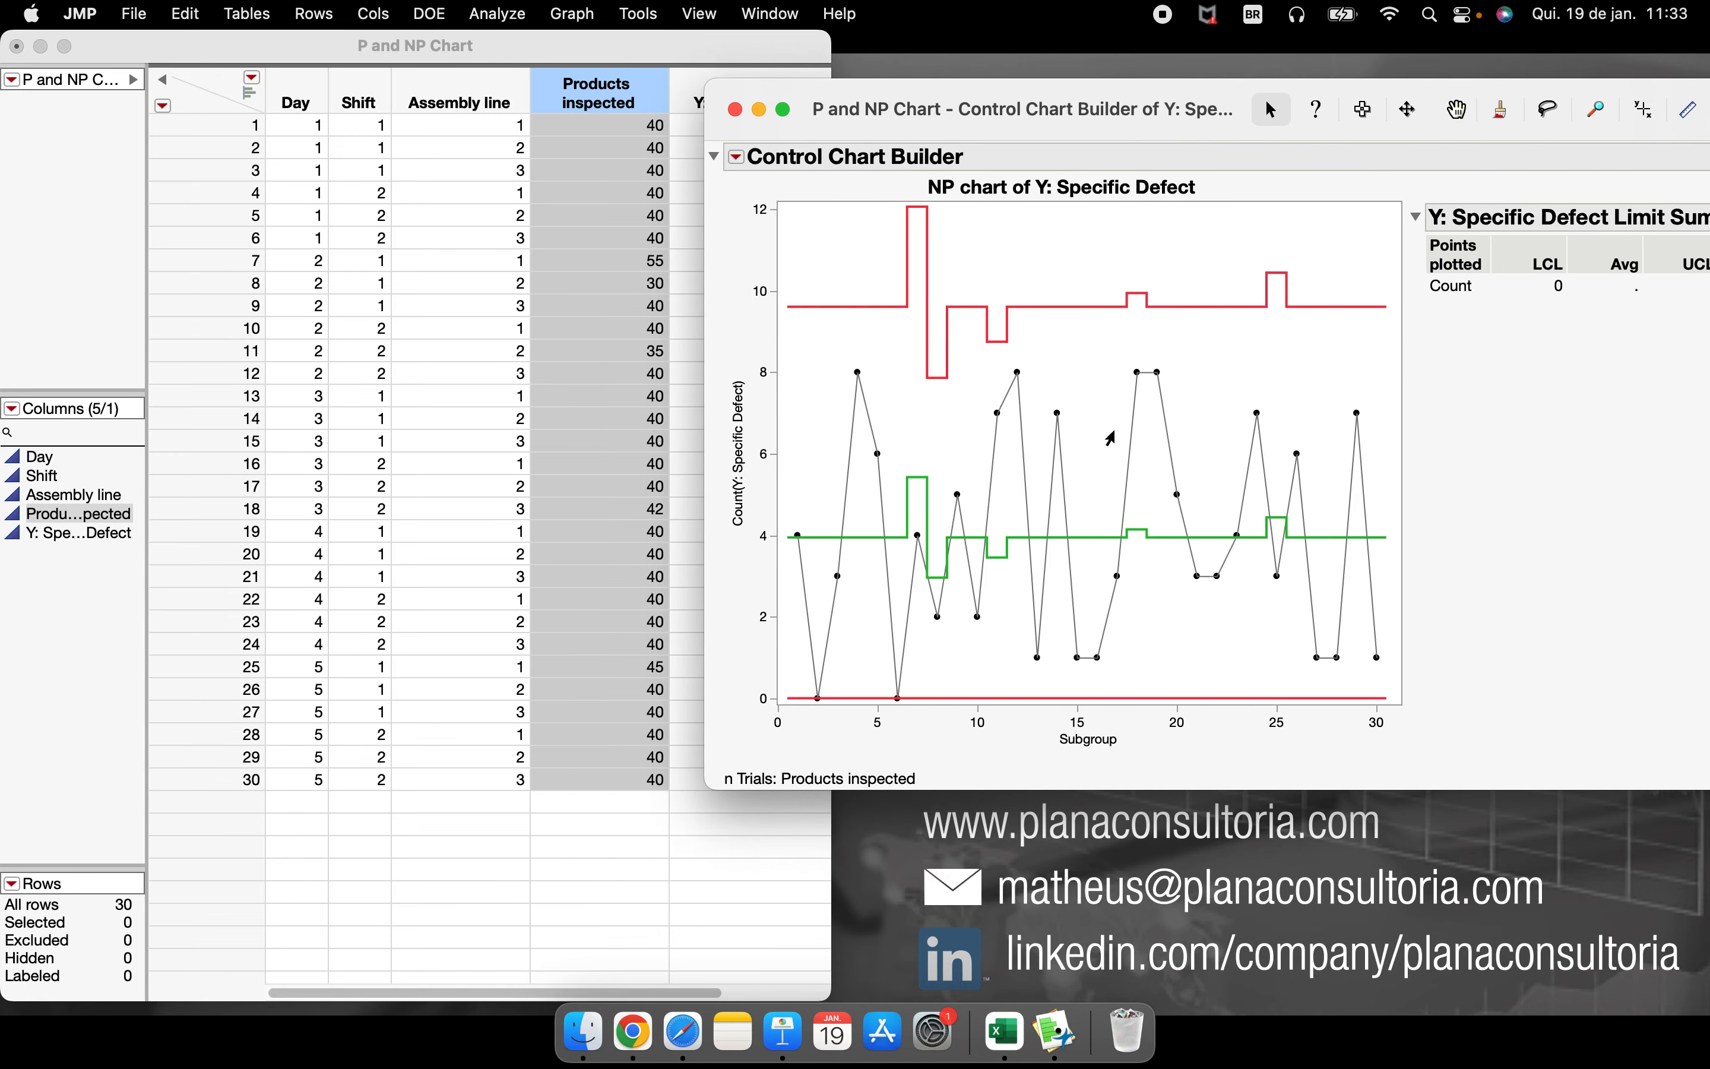
pyautogui.moveTo(1452, 338)
pyautogui.mouseDown()
pyautogui.moveTo(1186, 212)
pyautogui.moveTo(793, 287)
pyautogui.moveTo(1448, 364)
pyautogui.moveTo(844, 202)
pyautogui.moveTo(1319, 415)
pyautogui.mouseUp()
pyautogui.press('Escape')
pyautogui.moveTo(1459, 511)
pyautogui.mouseDown()
pyautogui.moveTo(1324, 486)
pyautogui.moveTo(814, 573)
pyautogui.mouseUp()
pyautogui.press('Escape')
pyautogui.moveTo(1118, 131); pyautogui.dragTo(737, 145)
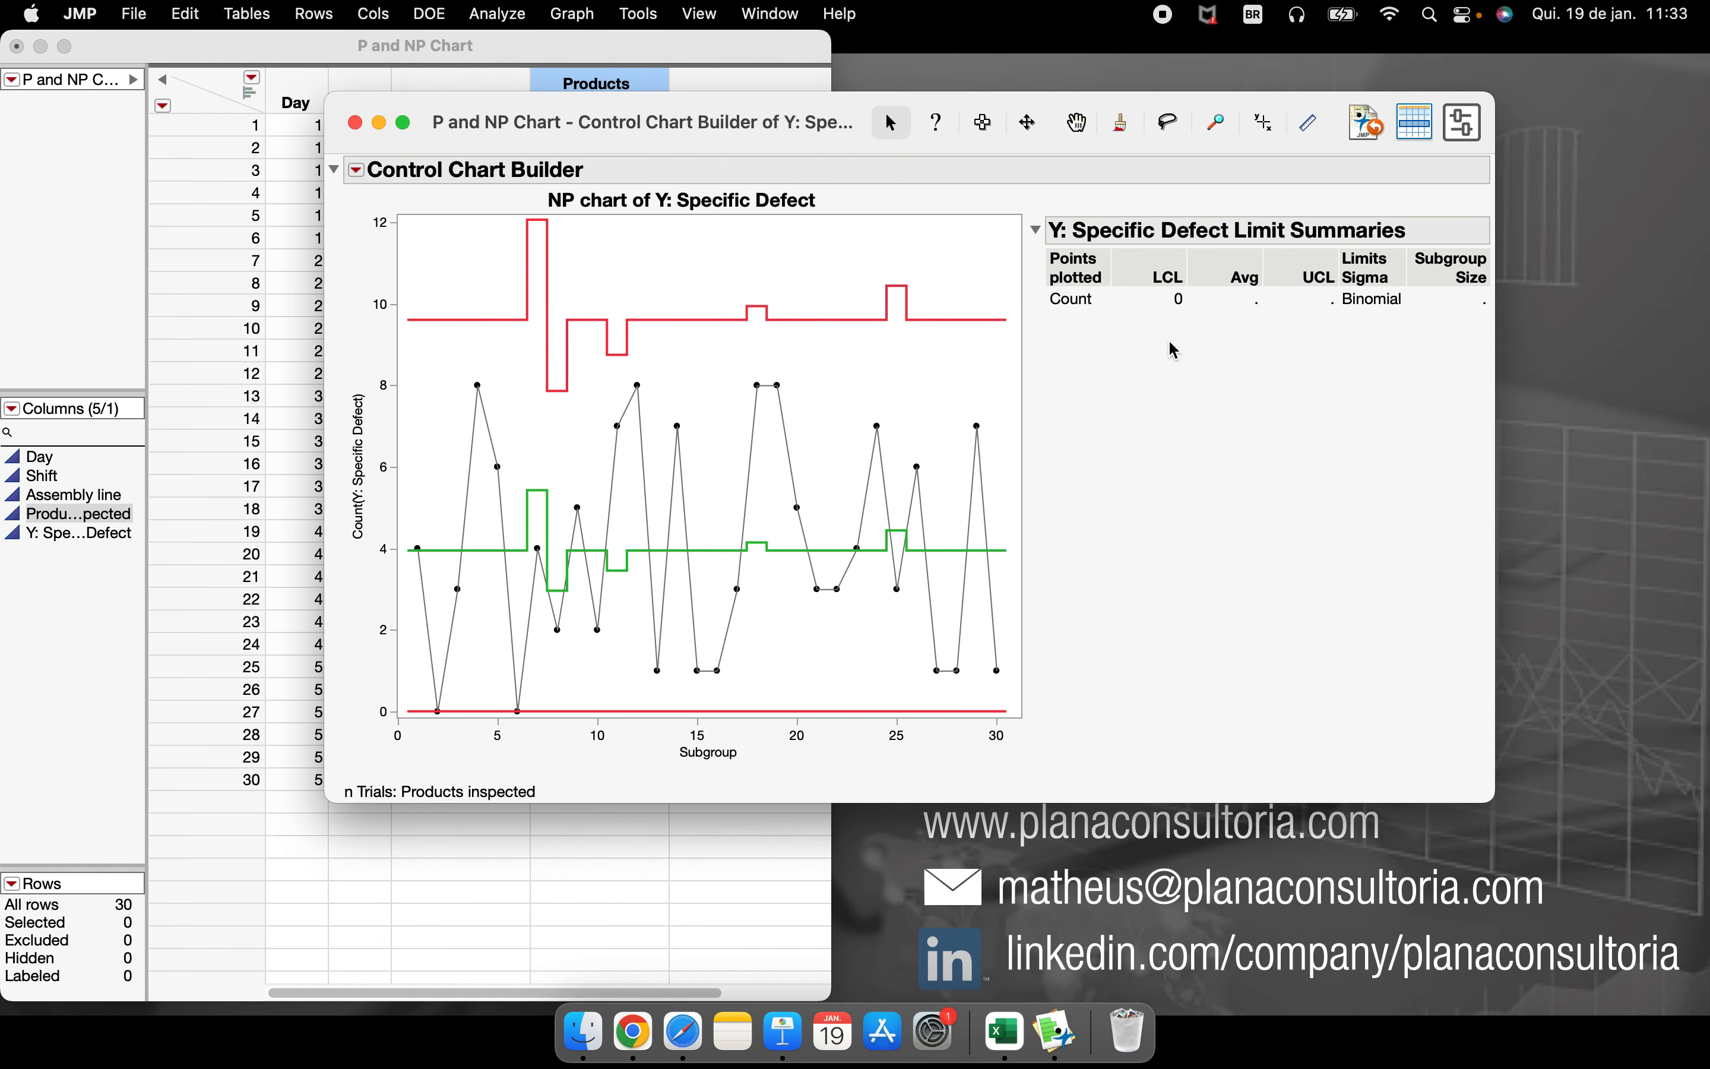
pyautogui.moveTo(1132, 324)
pyautogui.mouseDown()
pyautogui.moveTo(1373, 311)
pyautogui.moveTo(1286, 368)
pyautogui.mouseUp()
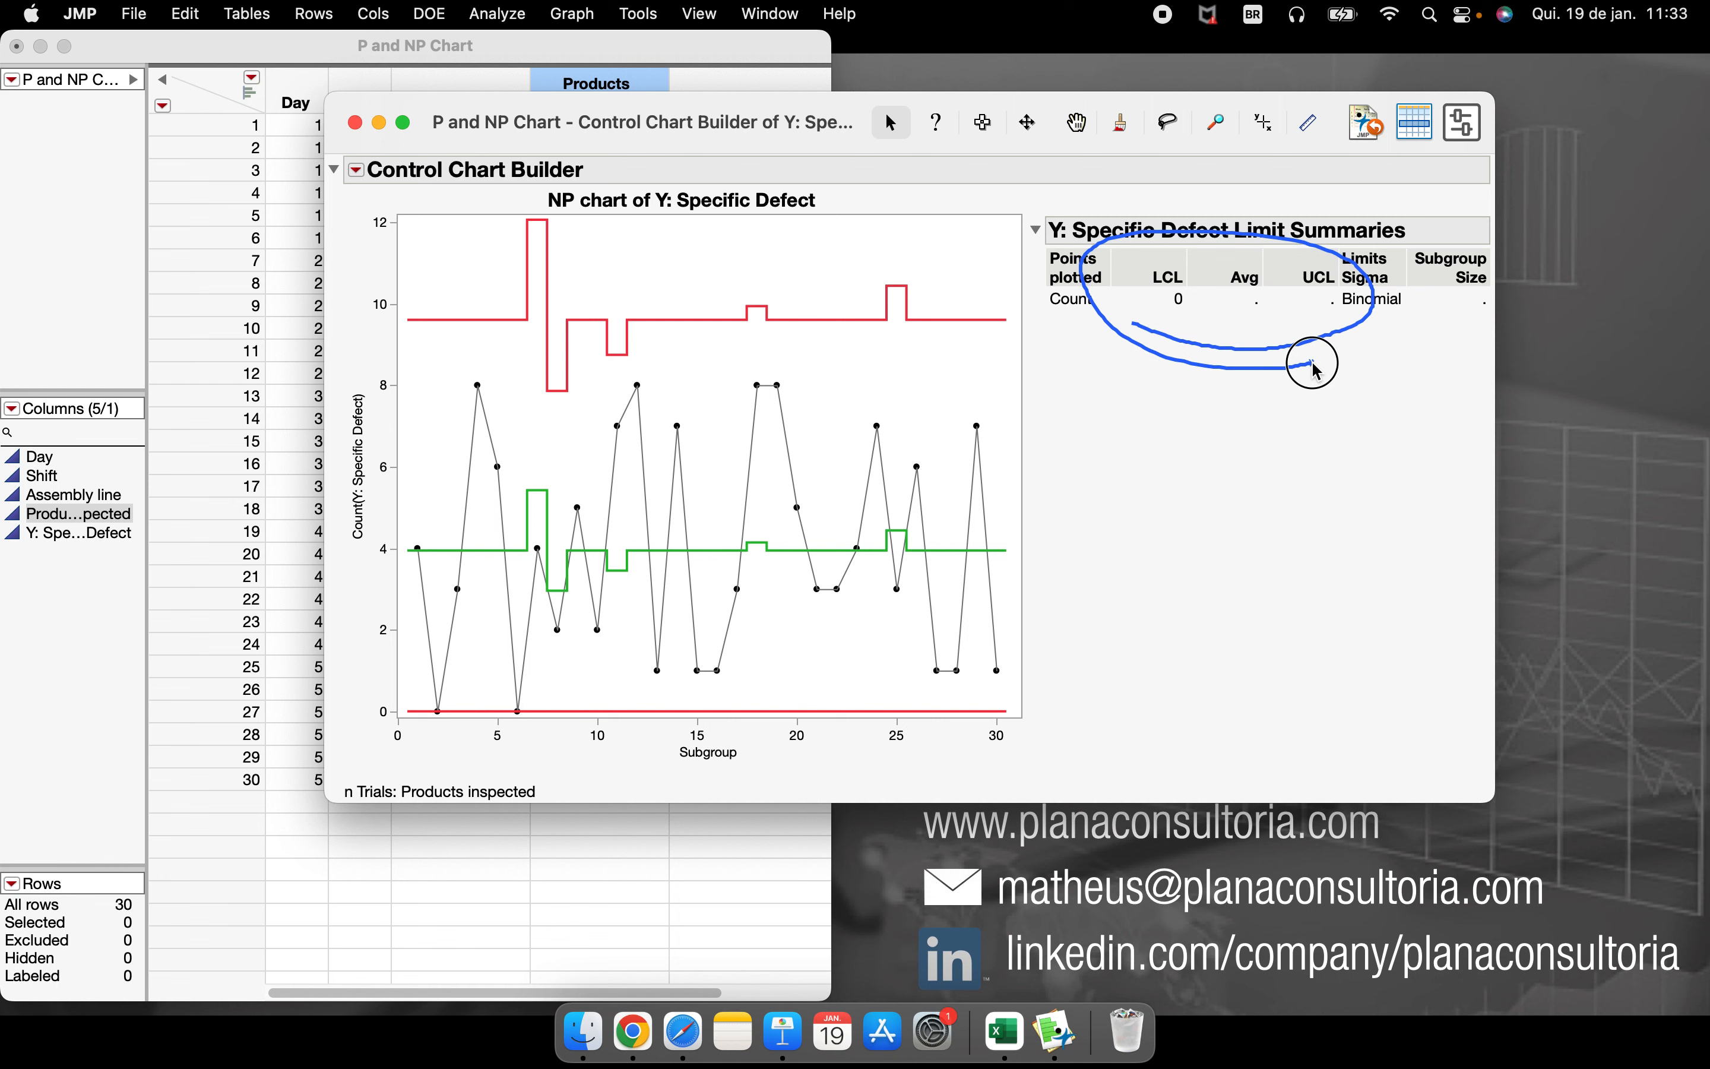
pyautogui.press('Escape')
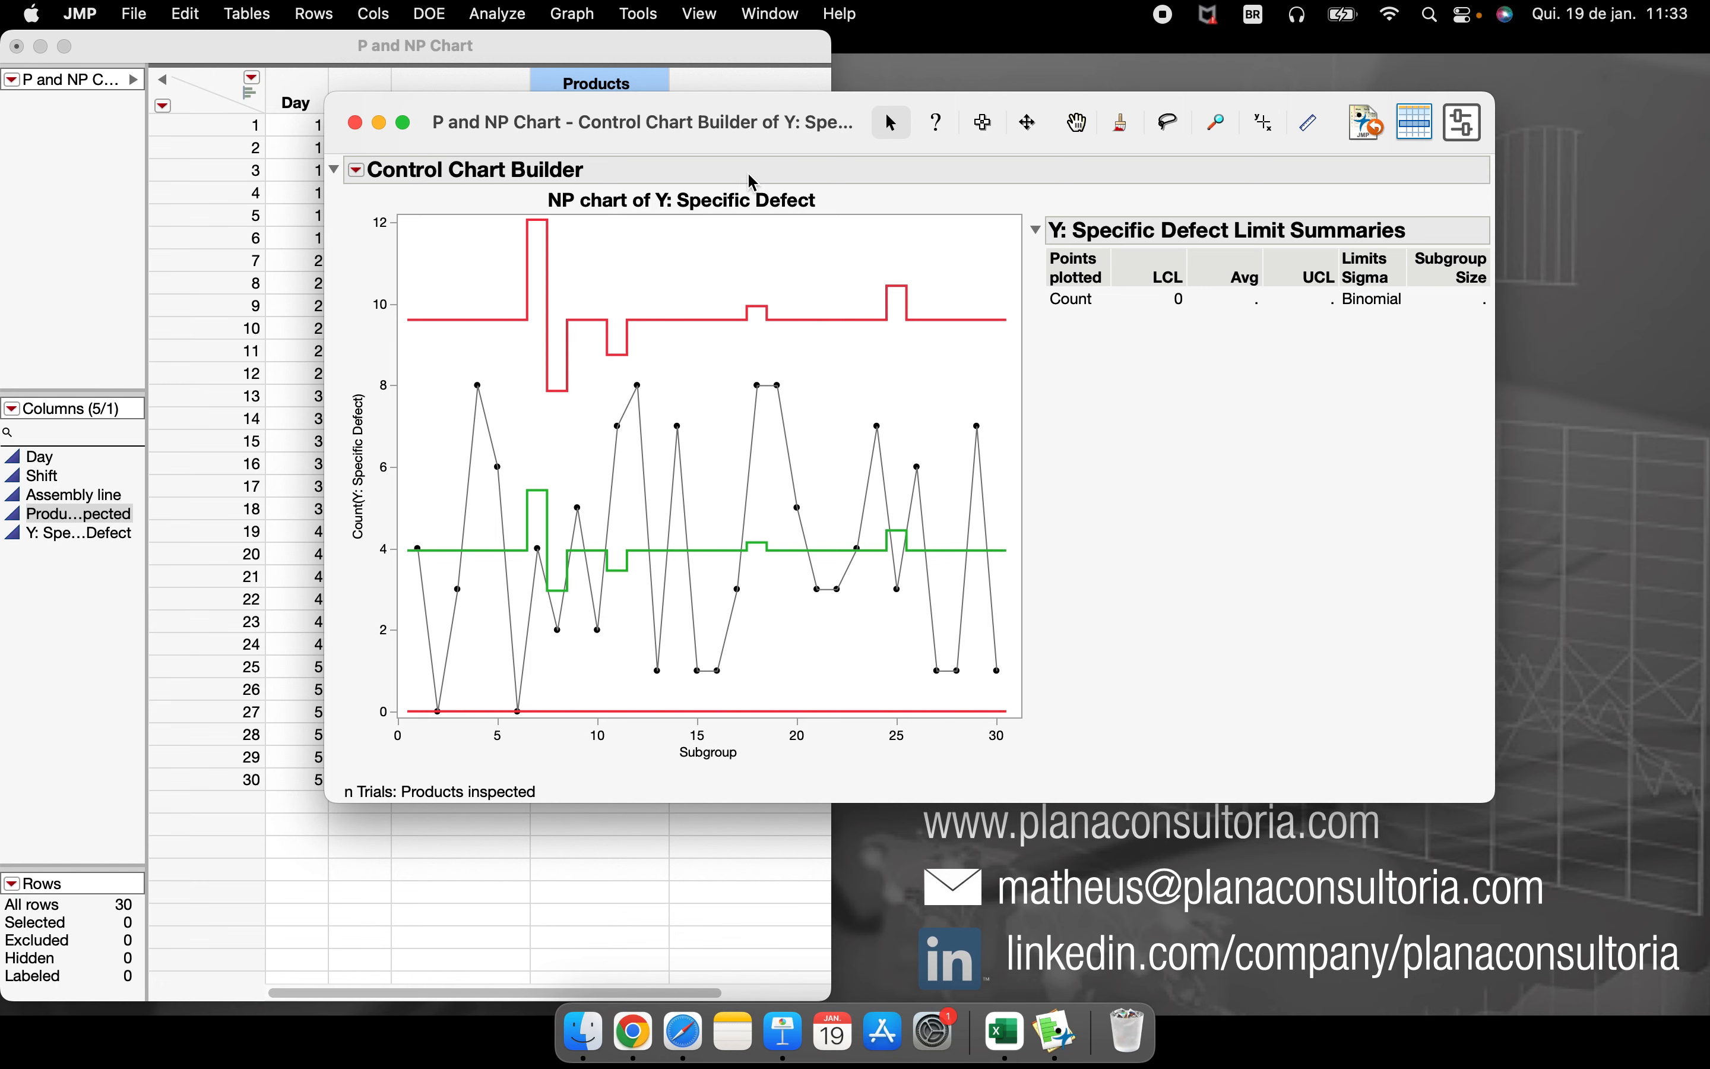
pyautogui.moveTo(719, 142); pyautogui.dragTo(1090, 140)
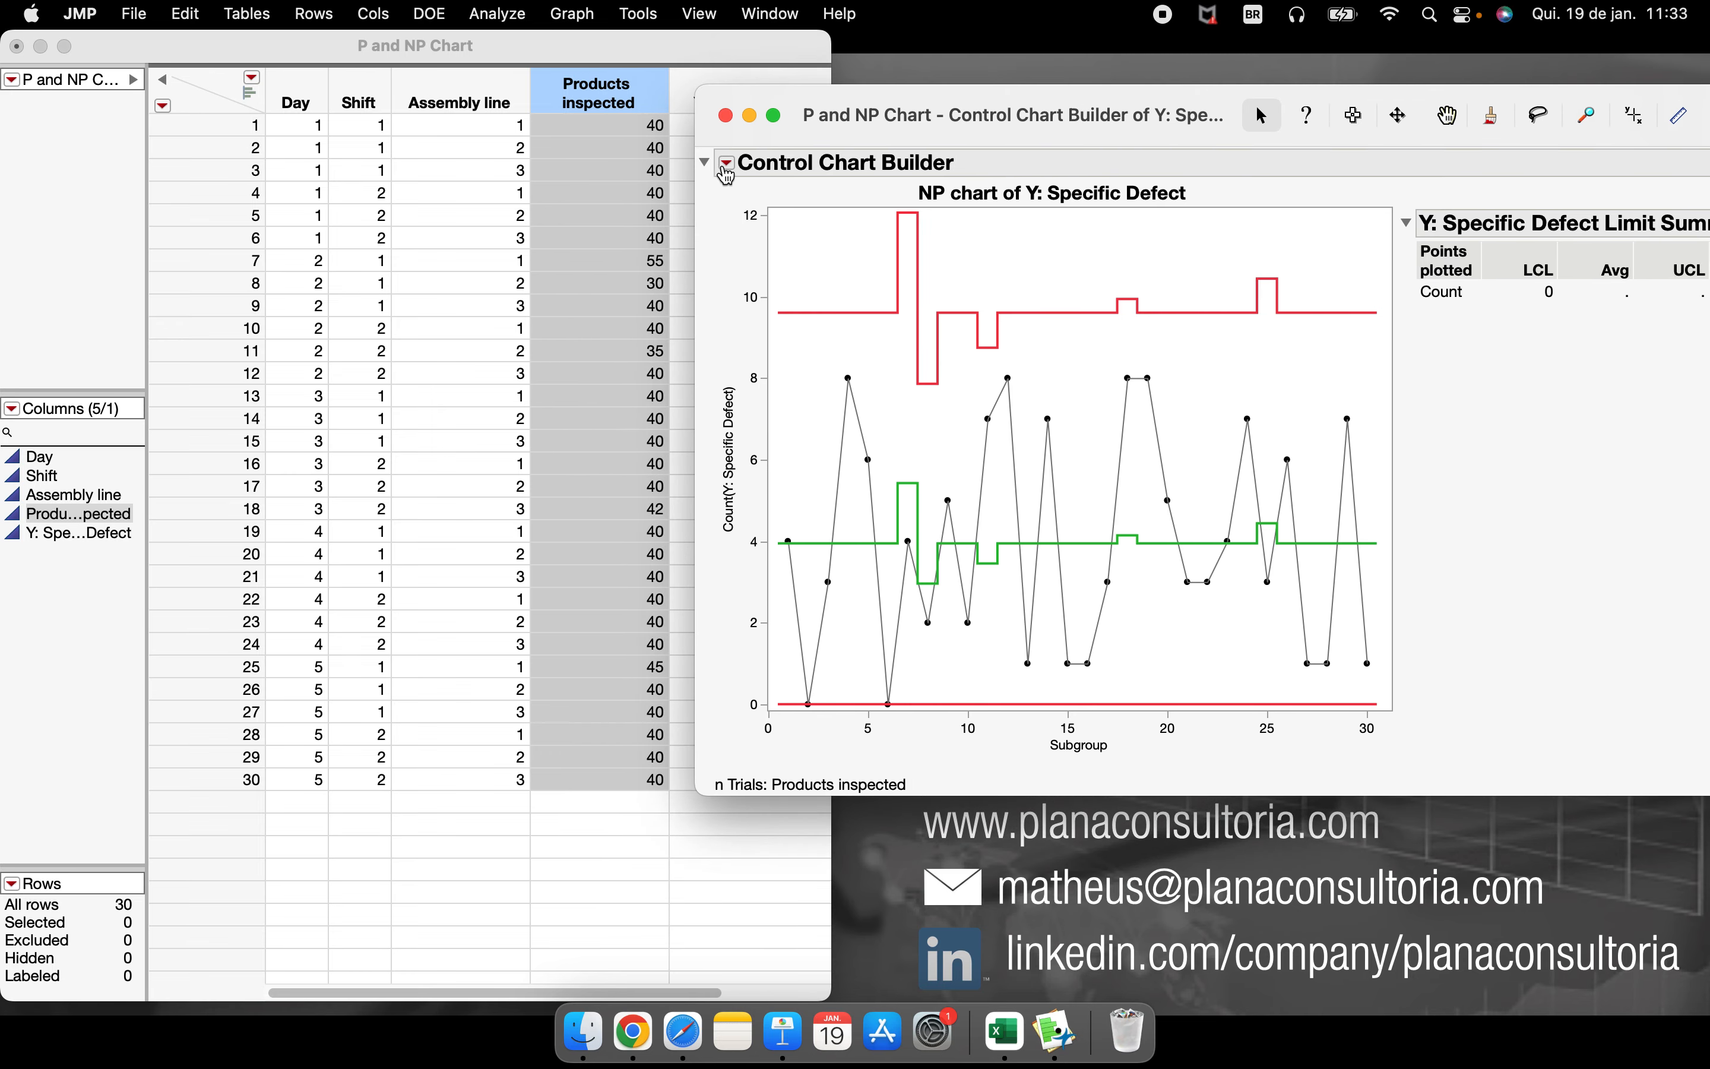
pyautogui.click(730, 120)
# Undo all the Products inspected edits in the data table
pyautogui.click(658, 306)
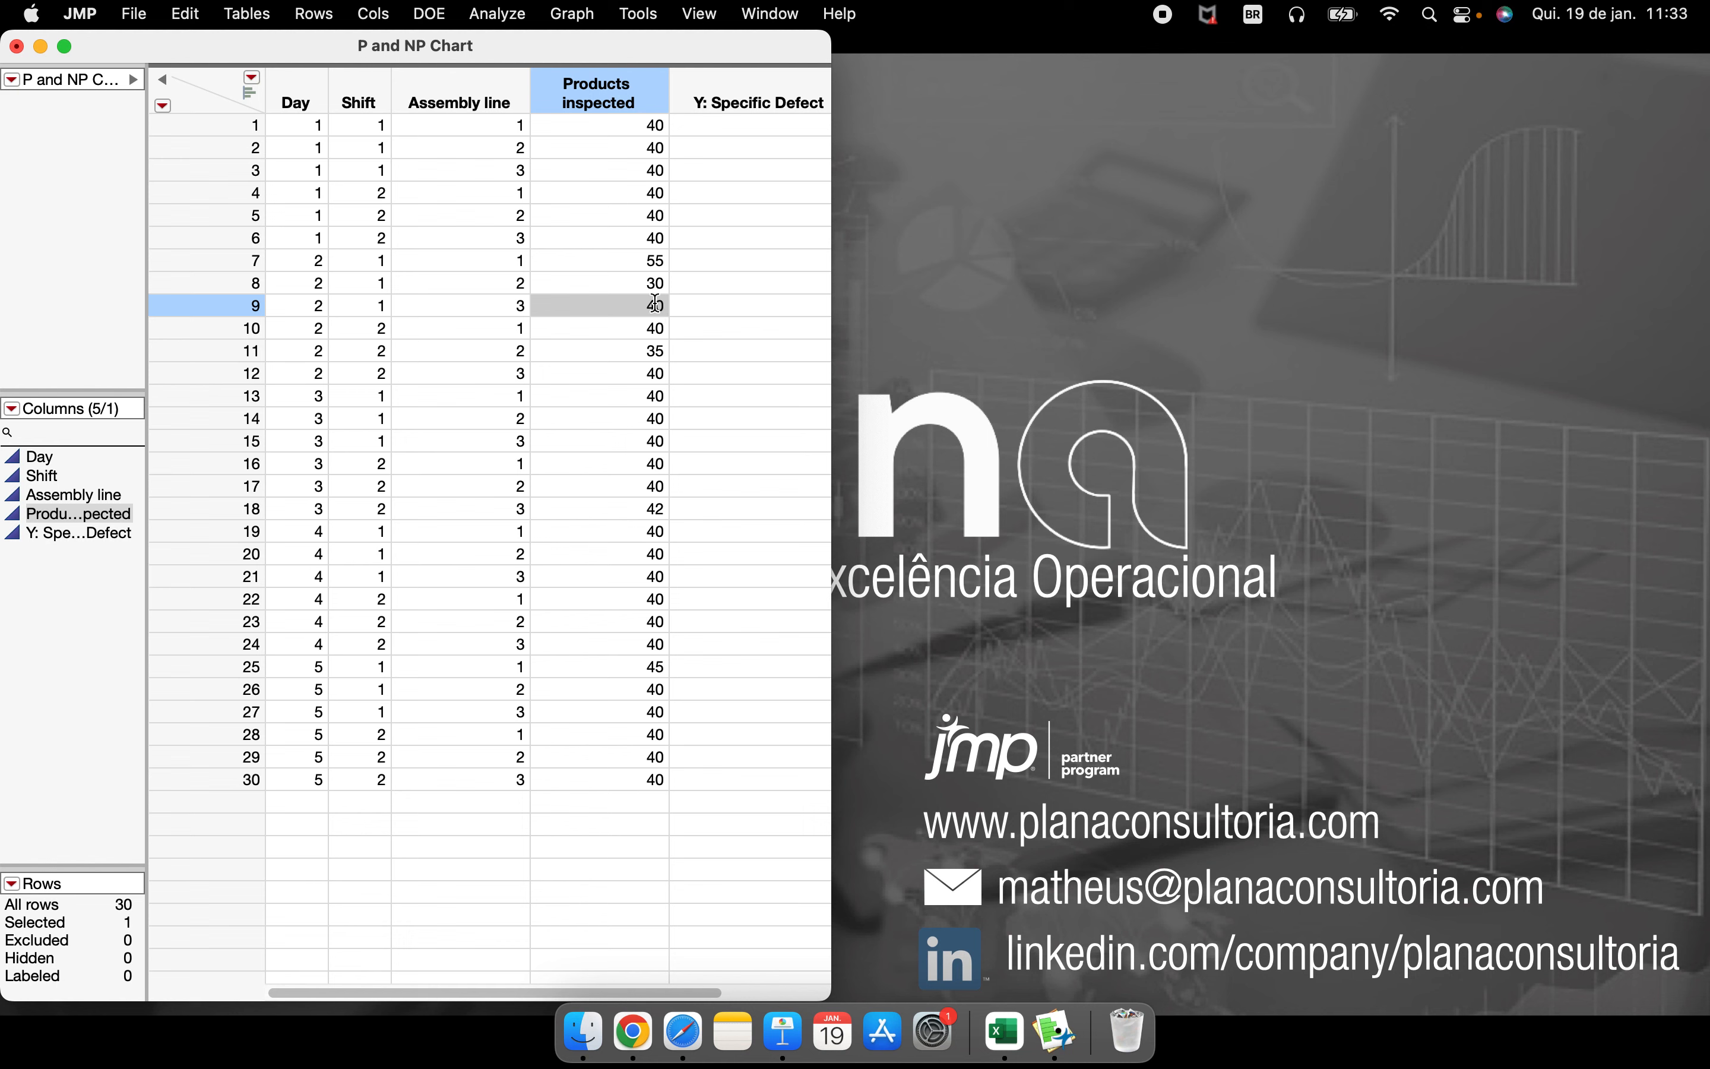
pyautogui.press('super+z')
pyautogui.press('super+z')
pyautogui.press('super+z')
pyautogui.press('super+z')
pyautogui.press('super+z')
pyautogui.press('super+z')
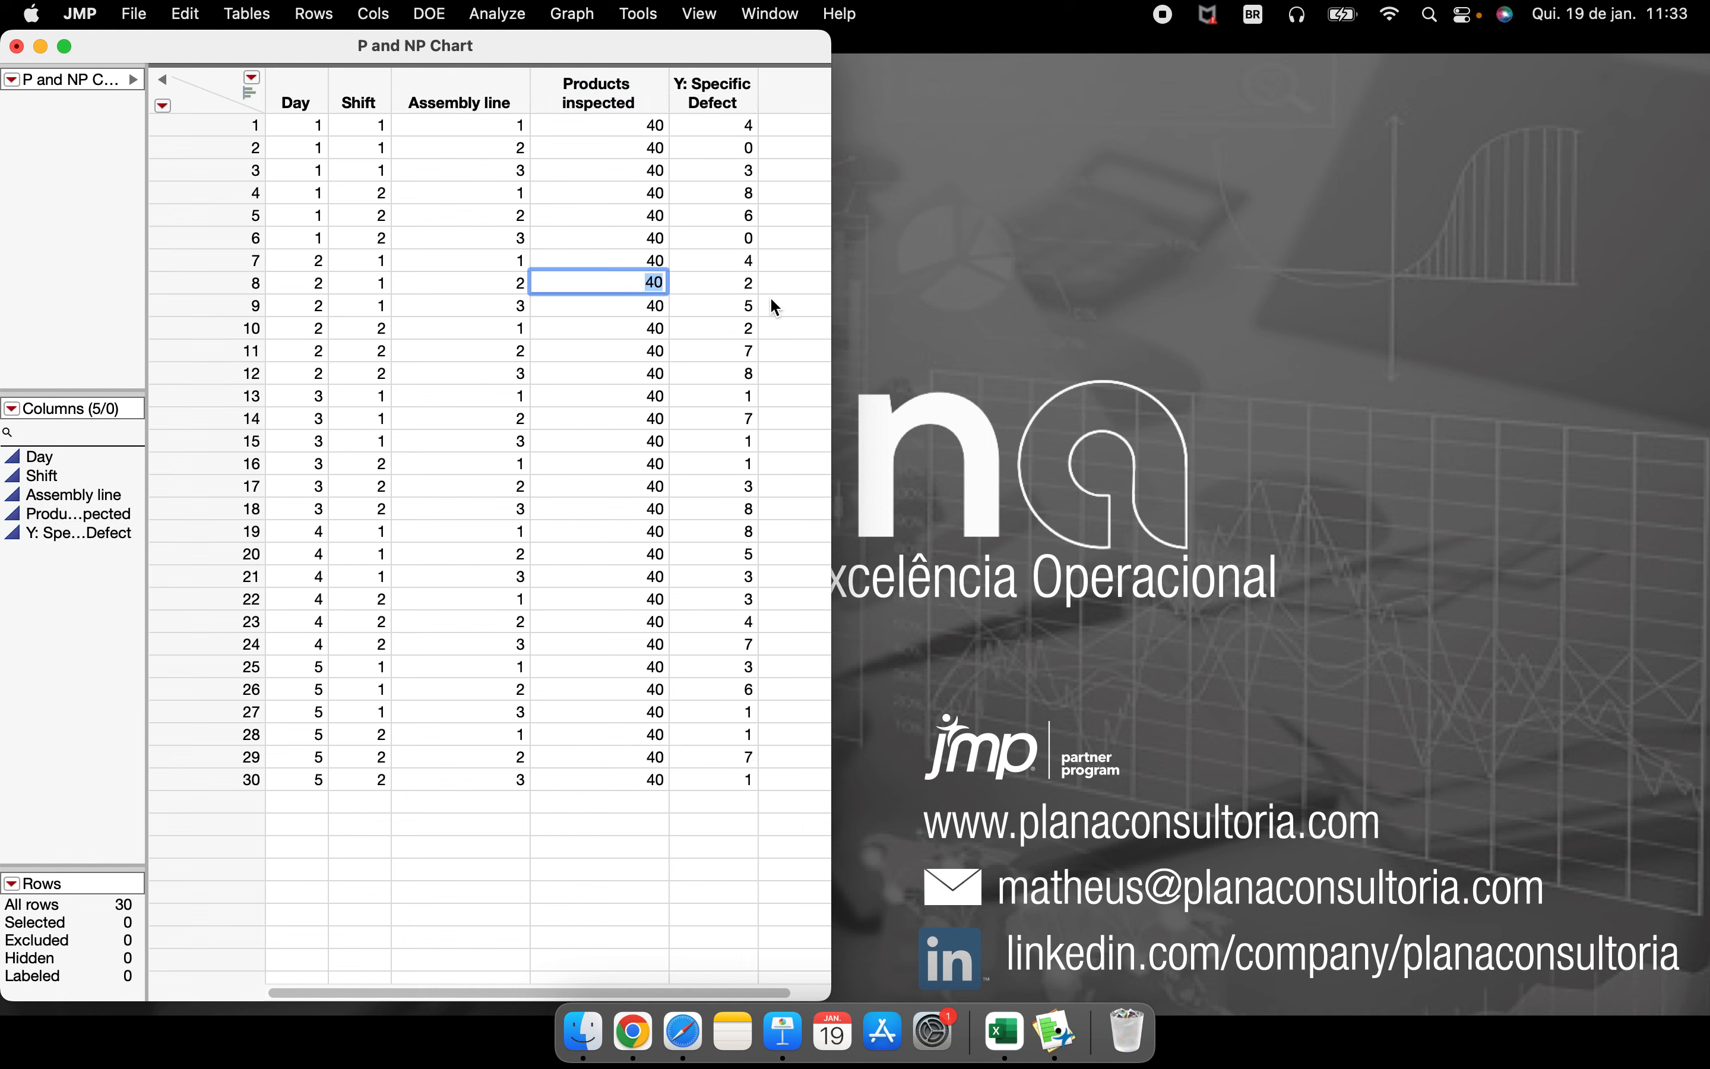
# Create NP control charts of Y: Specific Defect with Products inspected as n Trials and Shift as the By variable
pyautogui.click(750, 585)
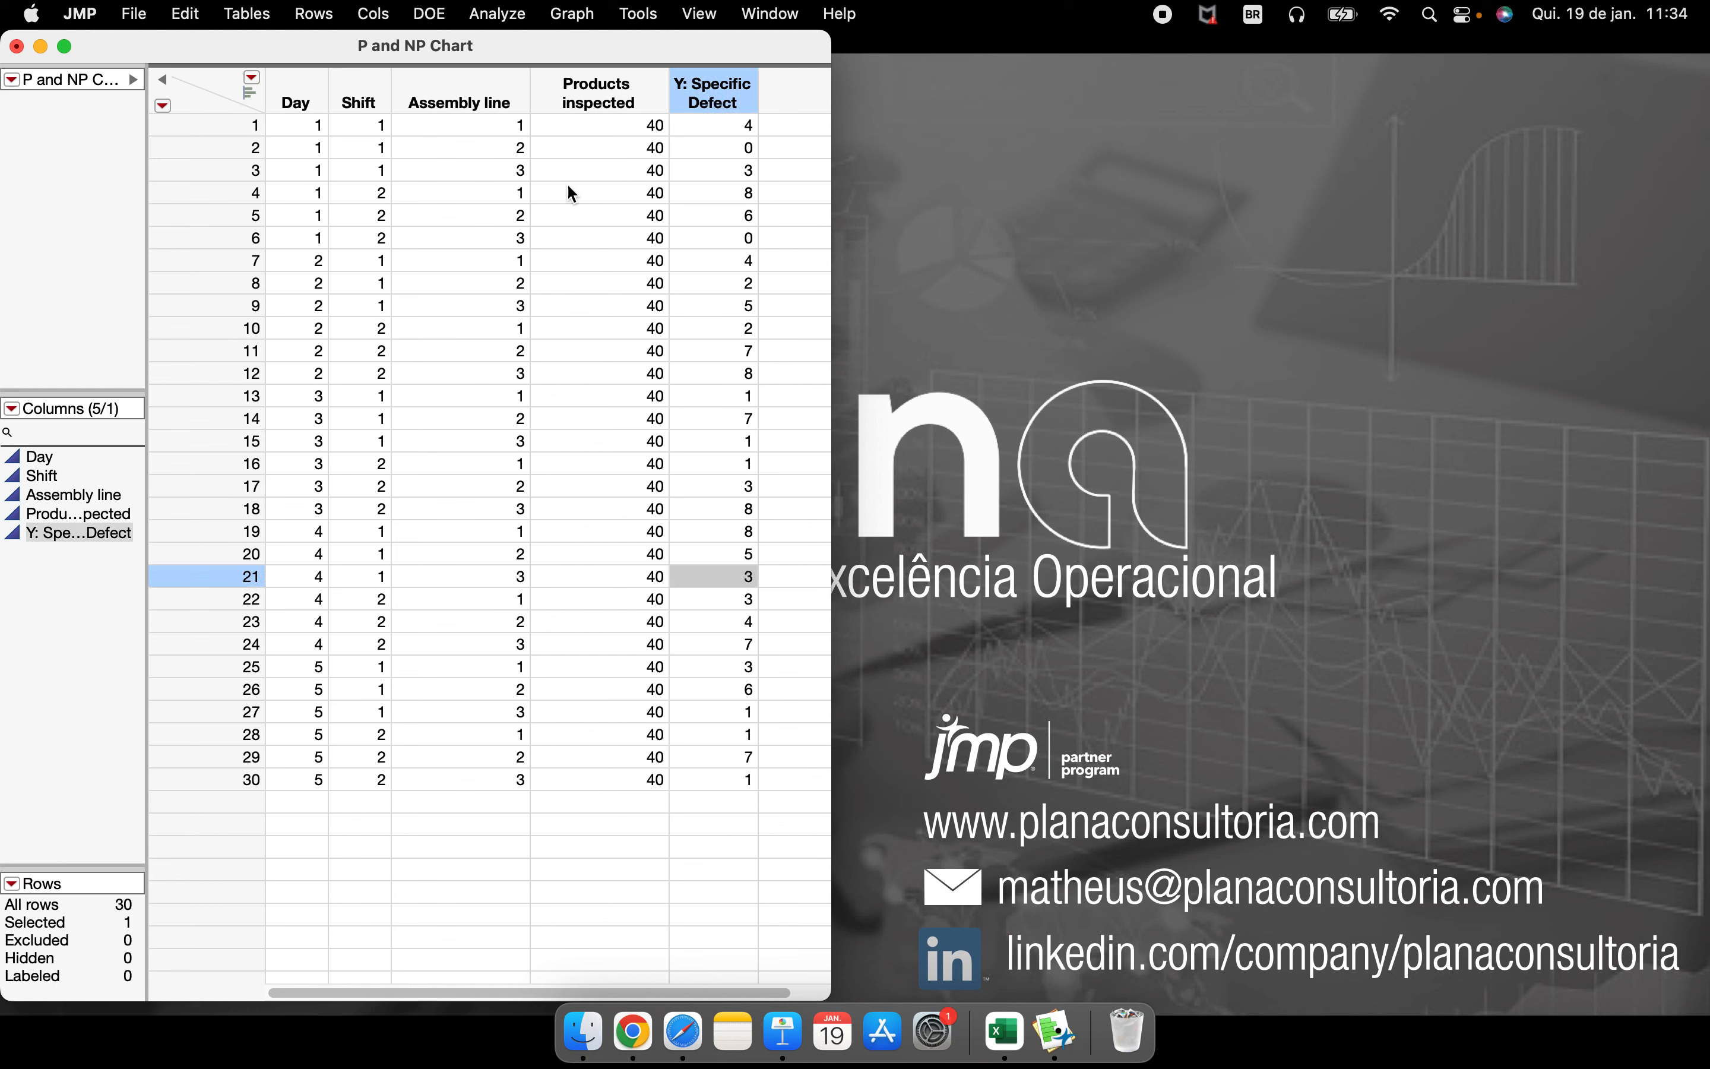
pyautogui.click(489, 17)
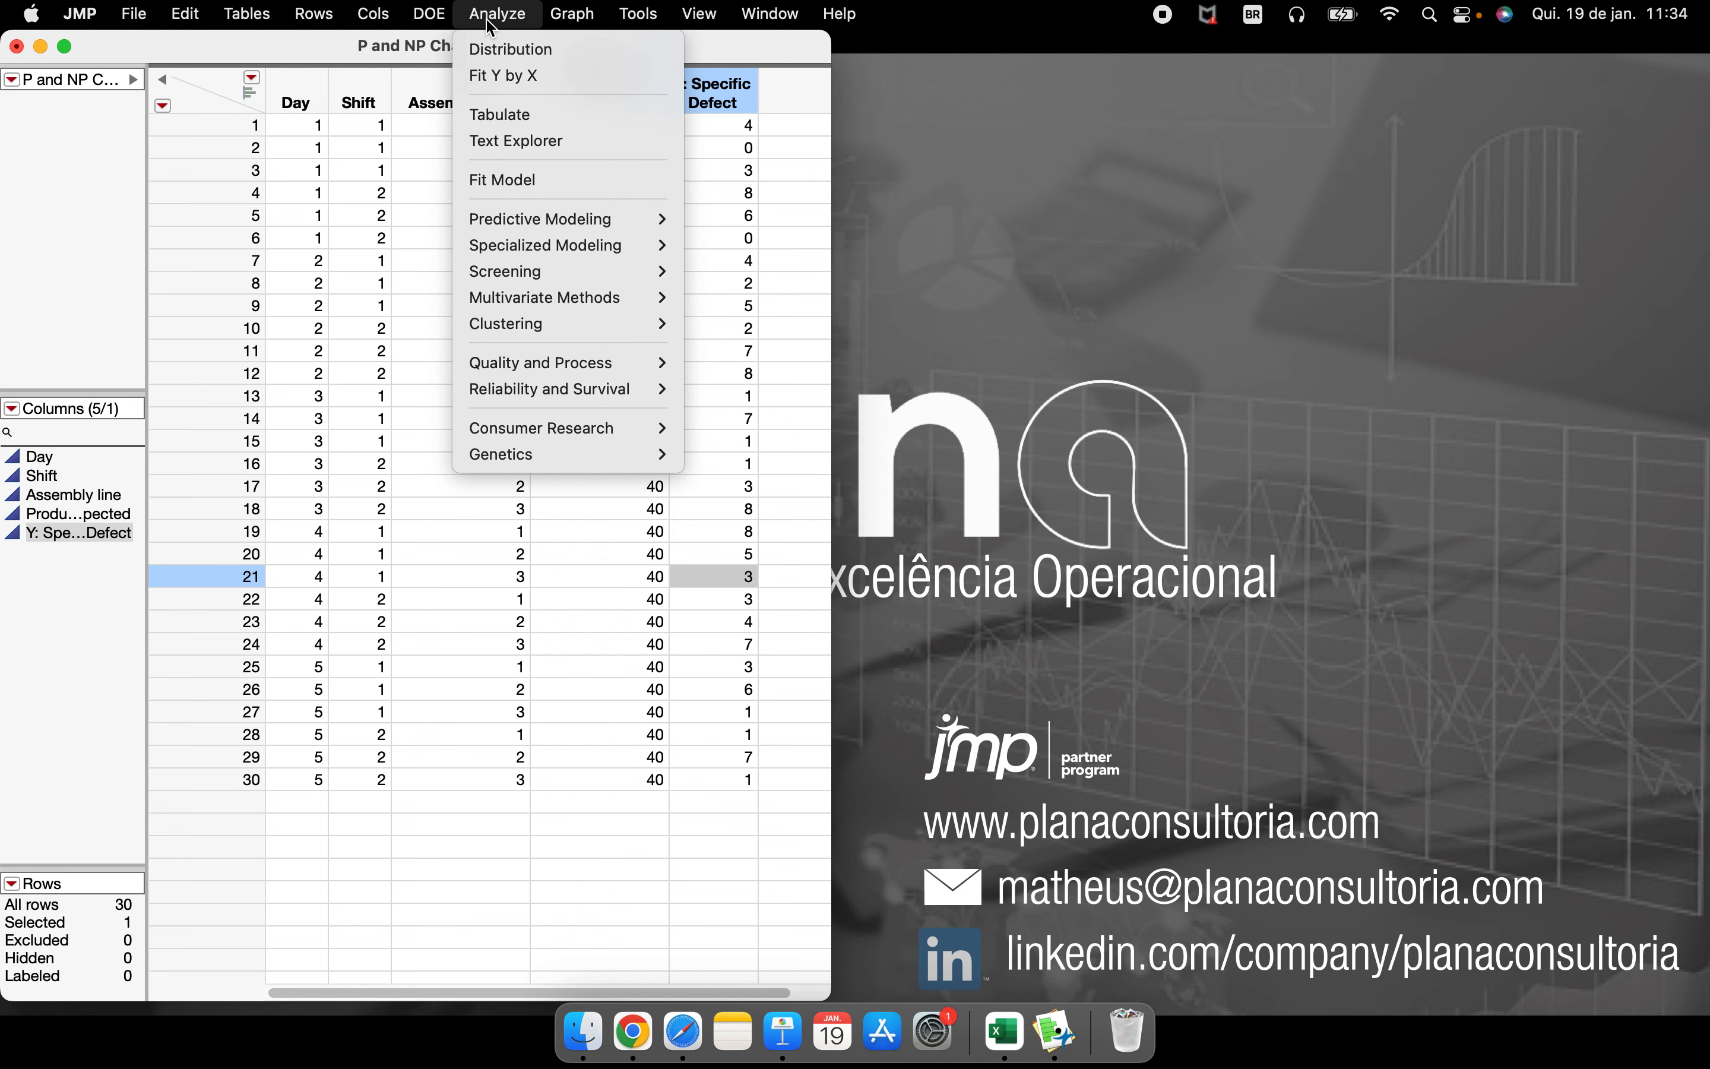
pyautogui.moveTo(609, 365)
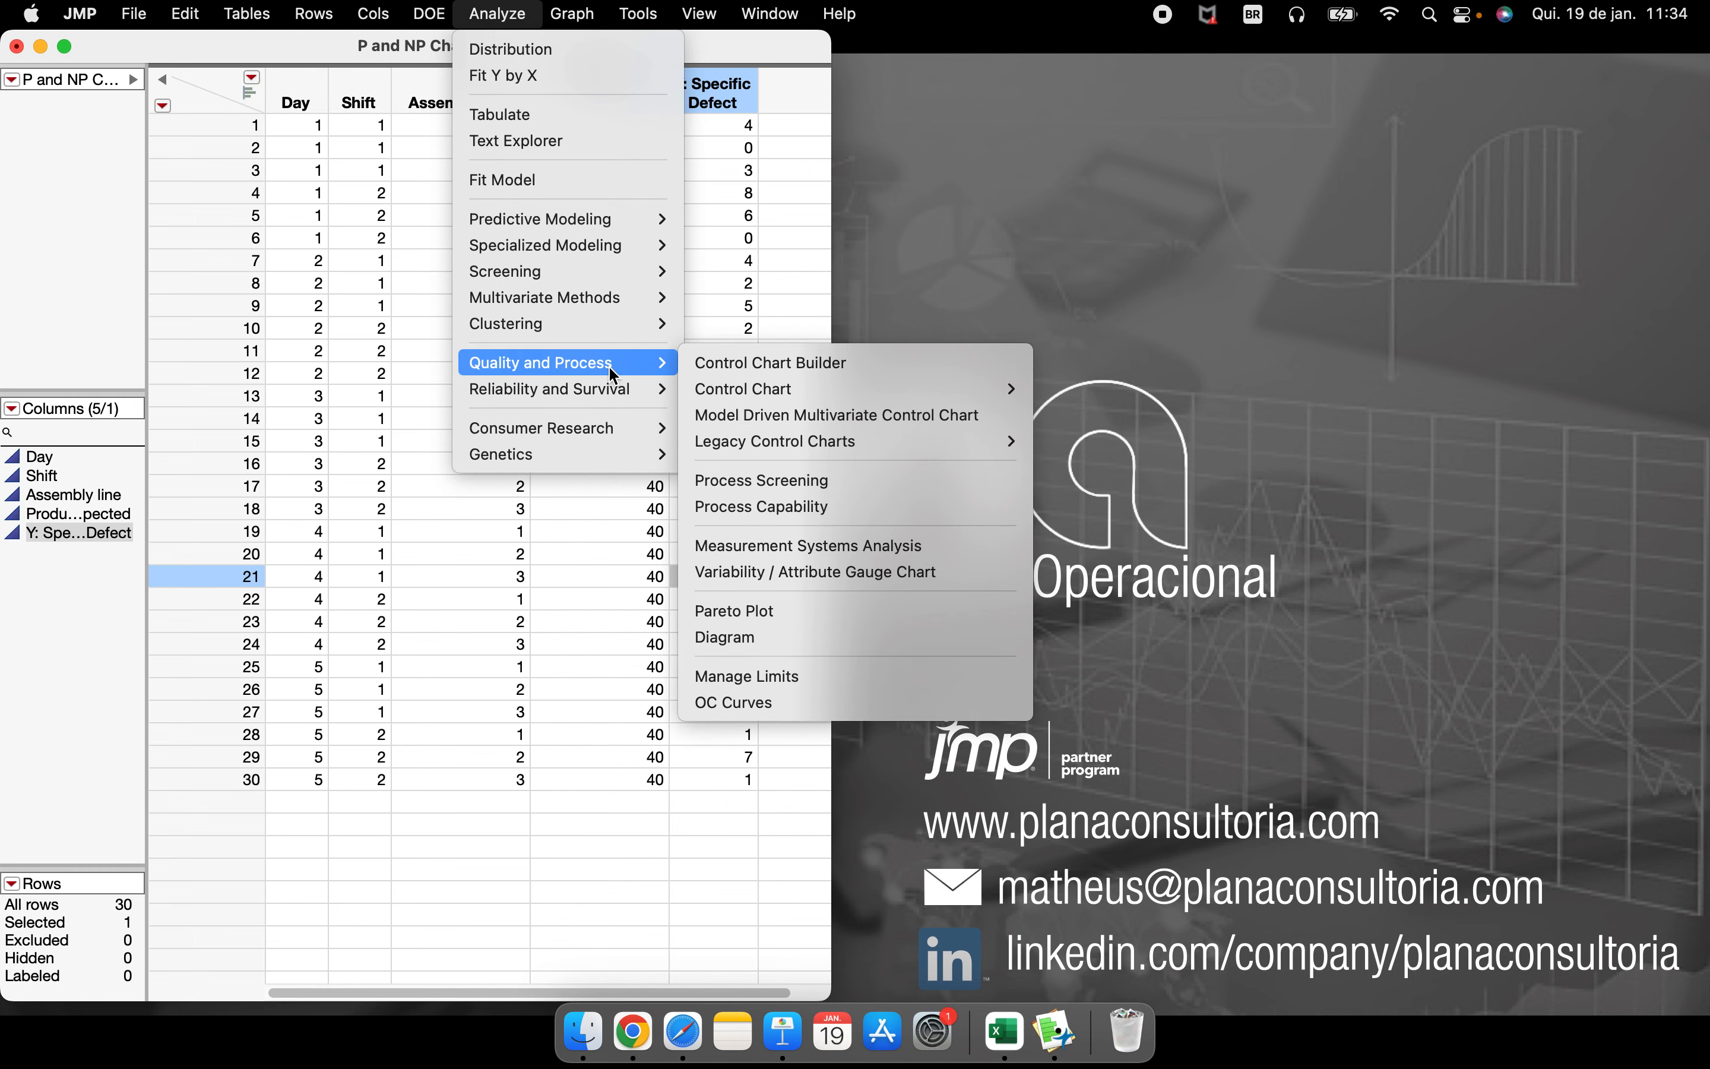
pyautogui.moveTo(837, 392)
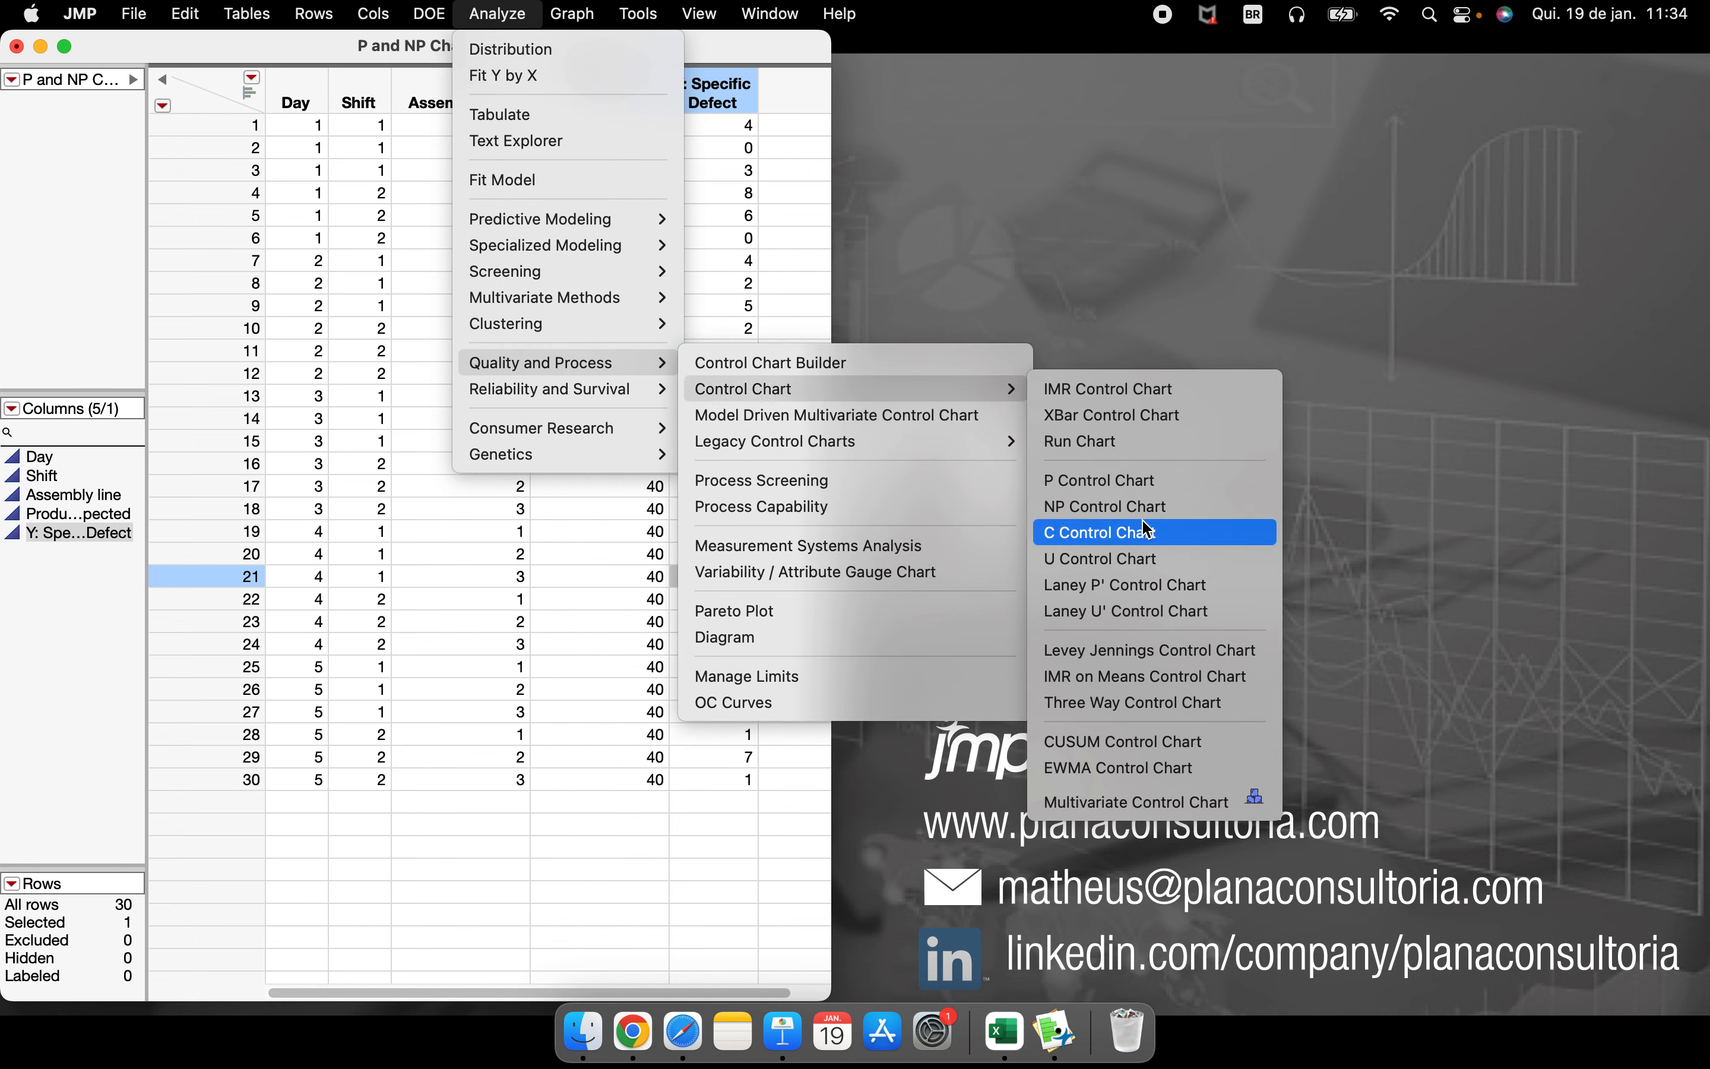
pyautogui.click(1078, 505)
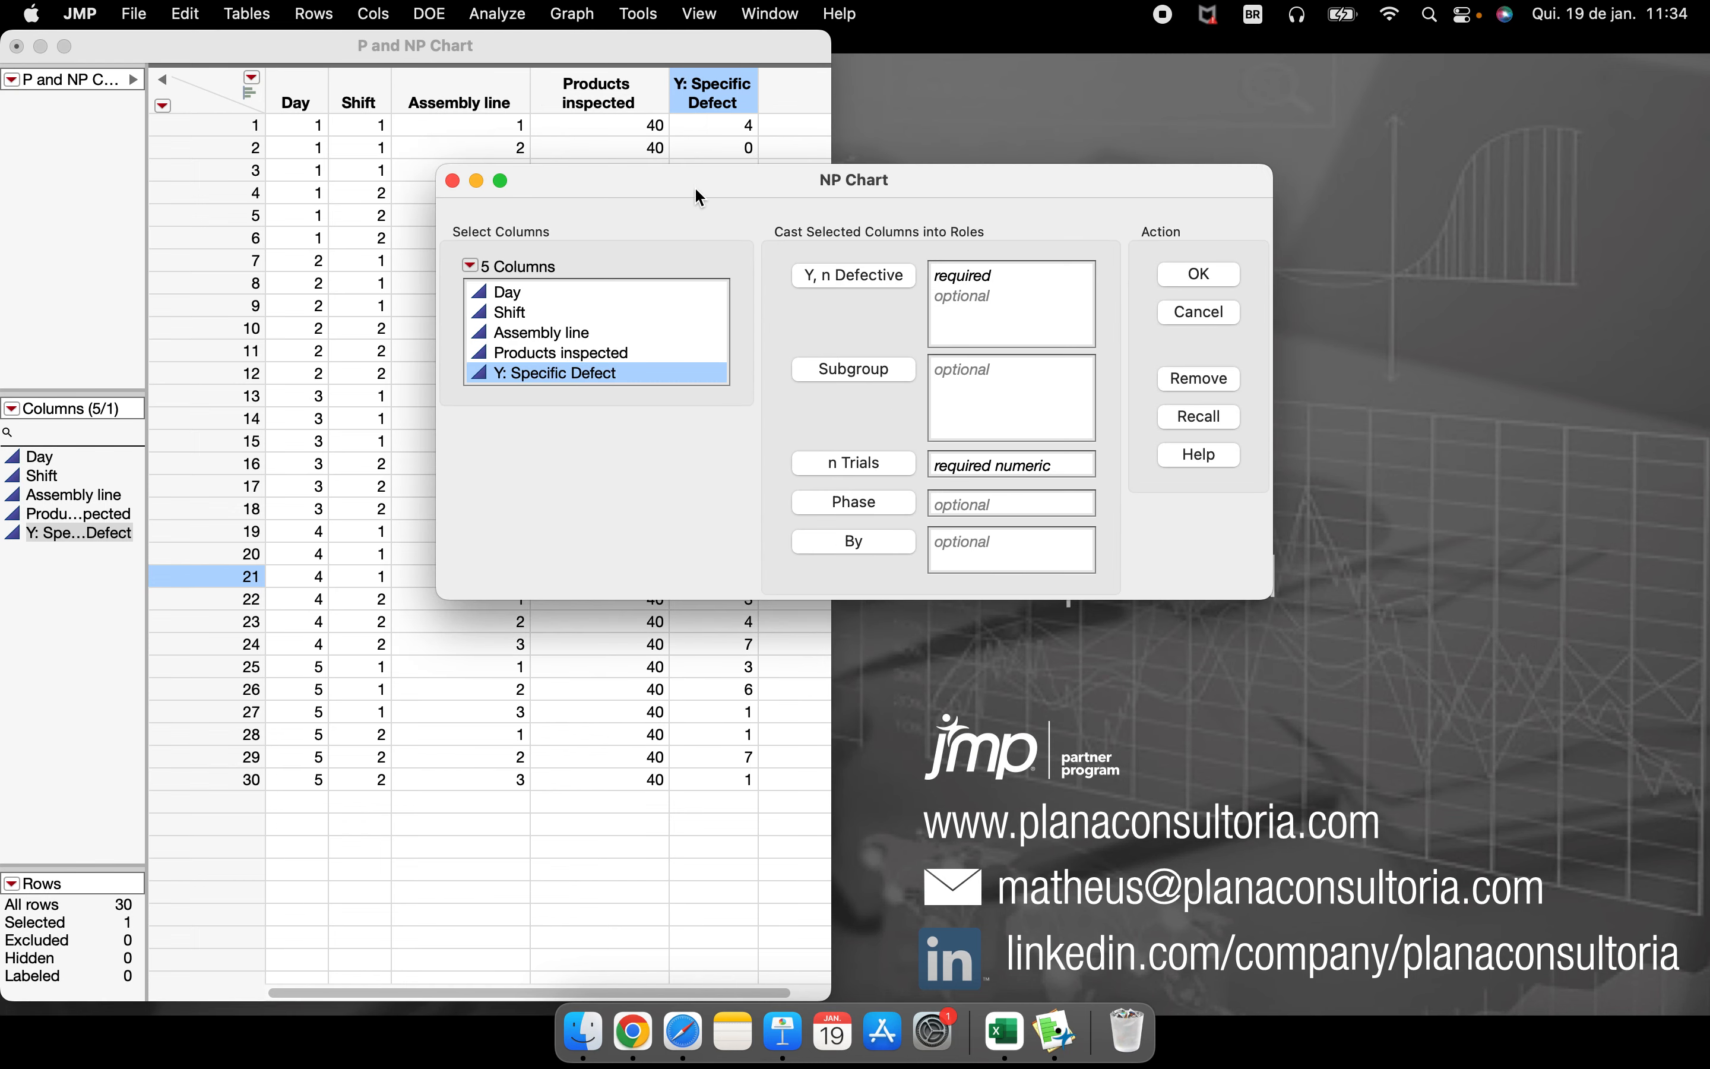
pyautogui.moveTo(695, 187); pyautogui.dragTo(1023, 151)
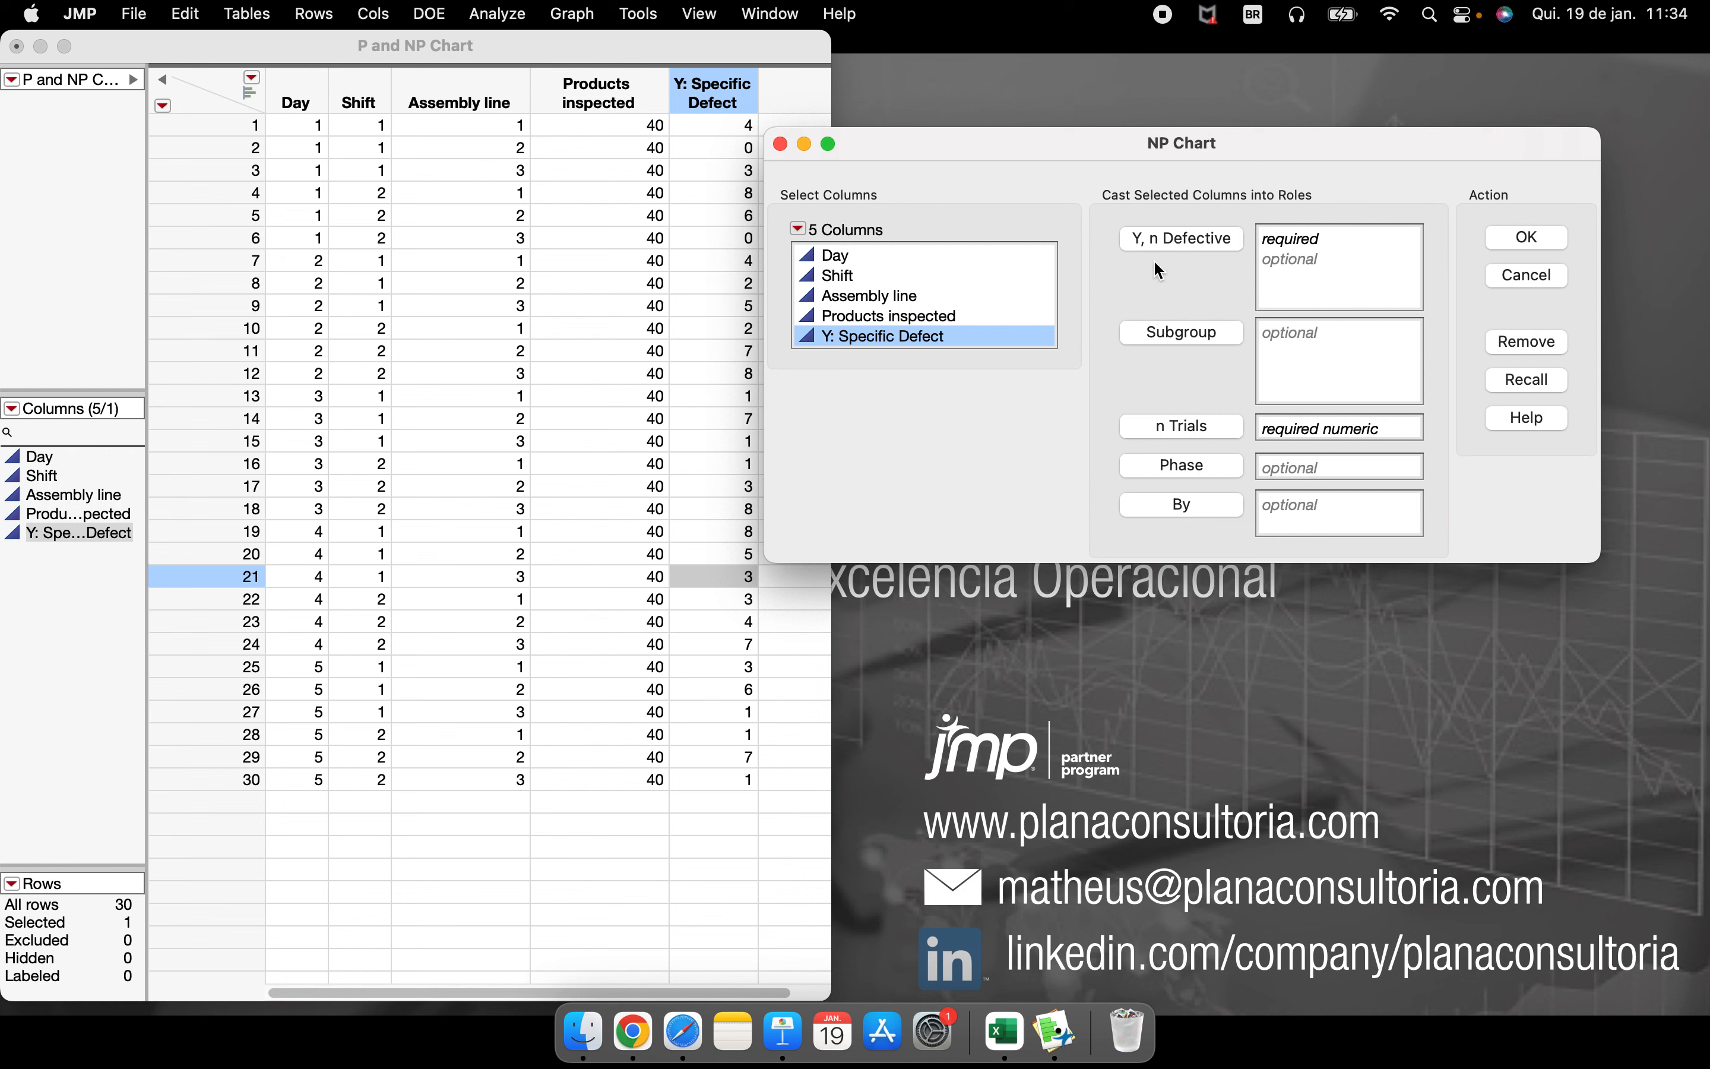
pyautogui.click(1167, 246)
pyautogui.click(894, 319)
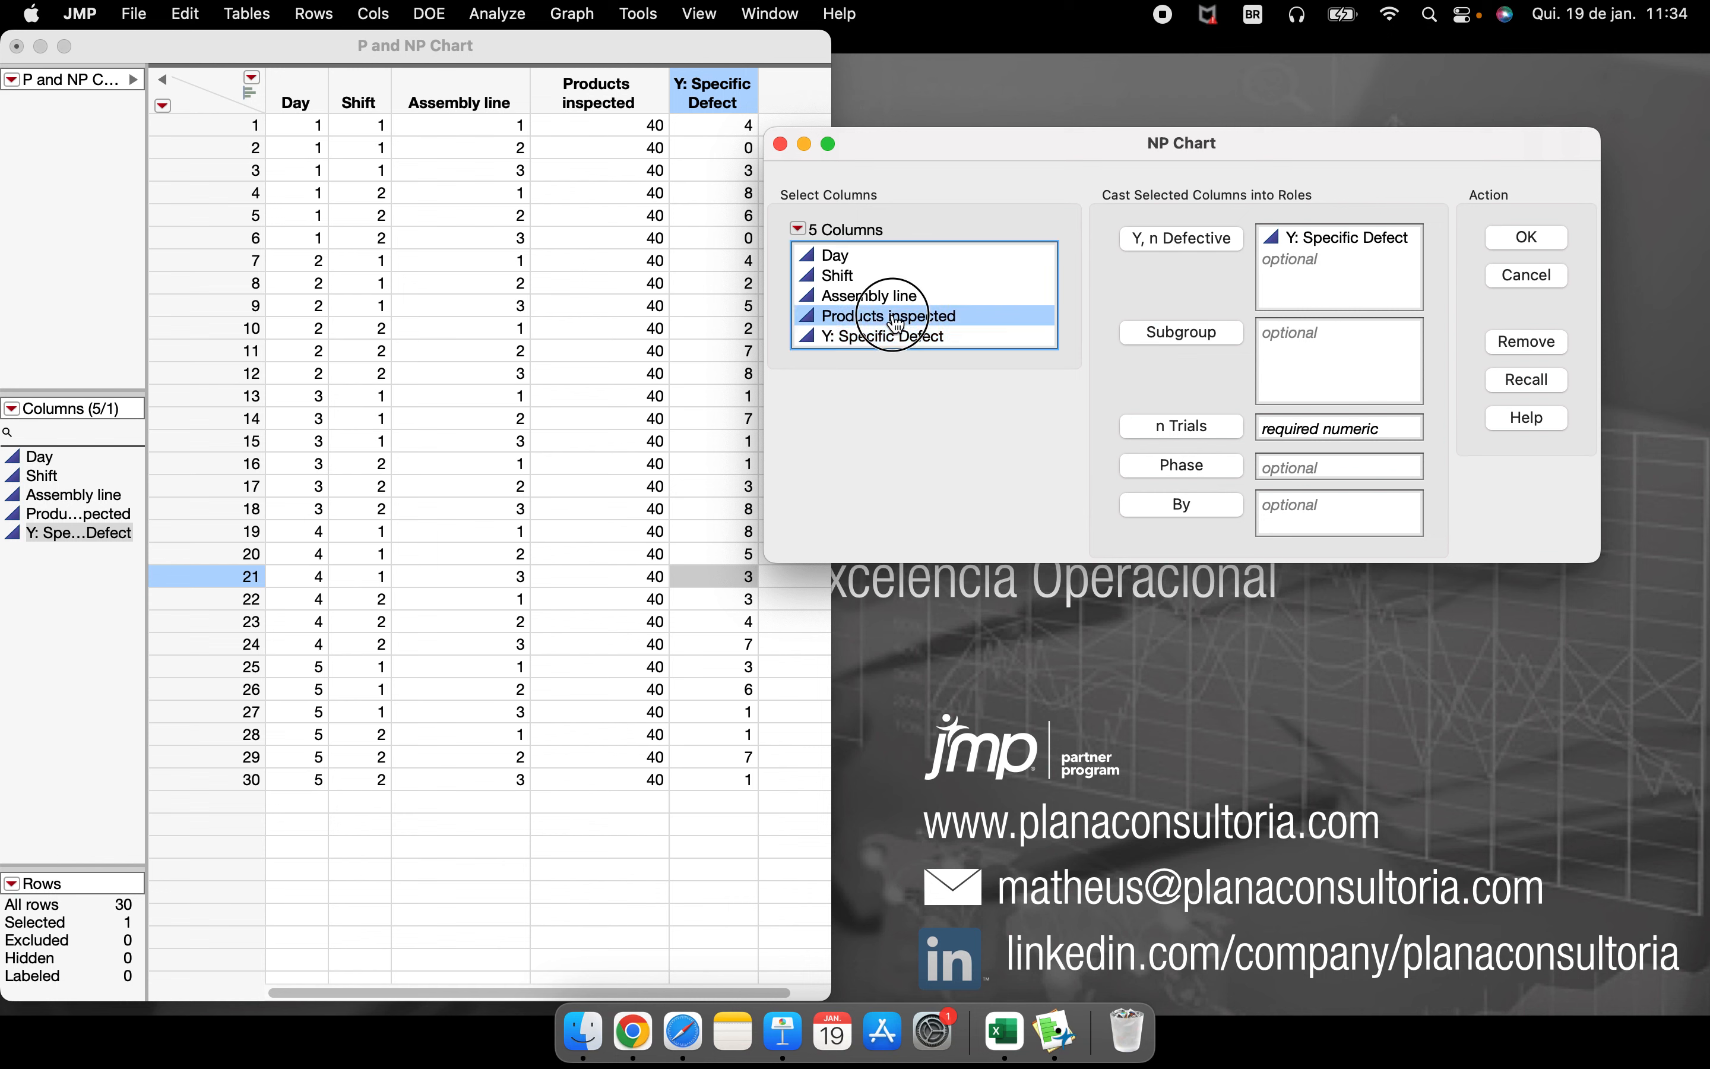
pyautogui.click(1169, 427)
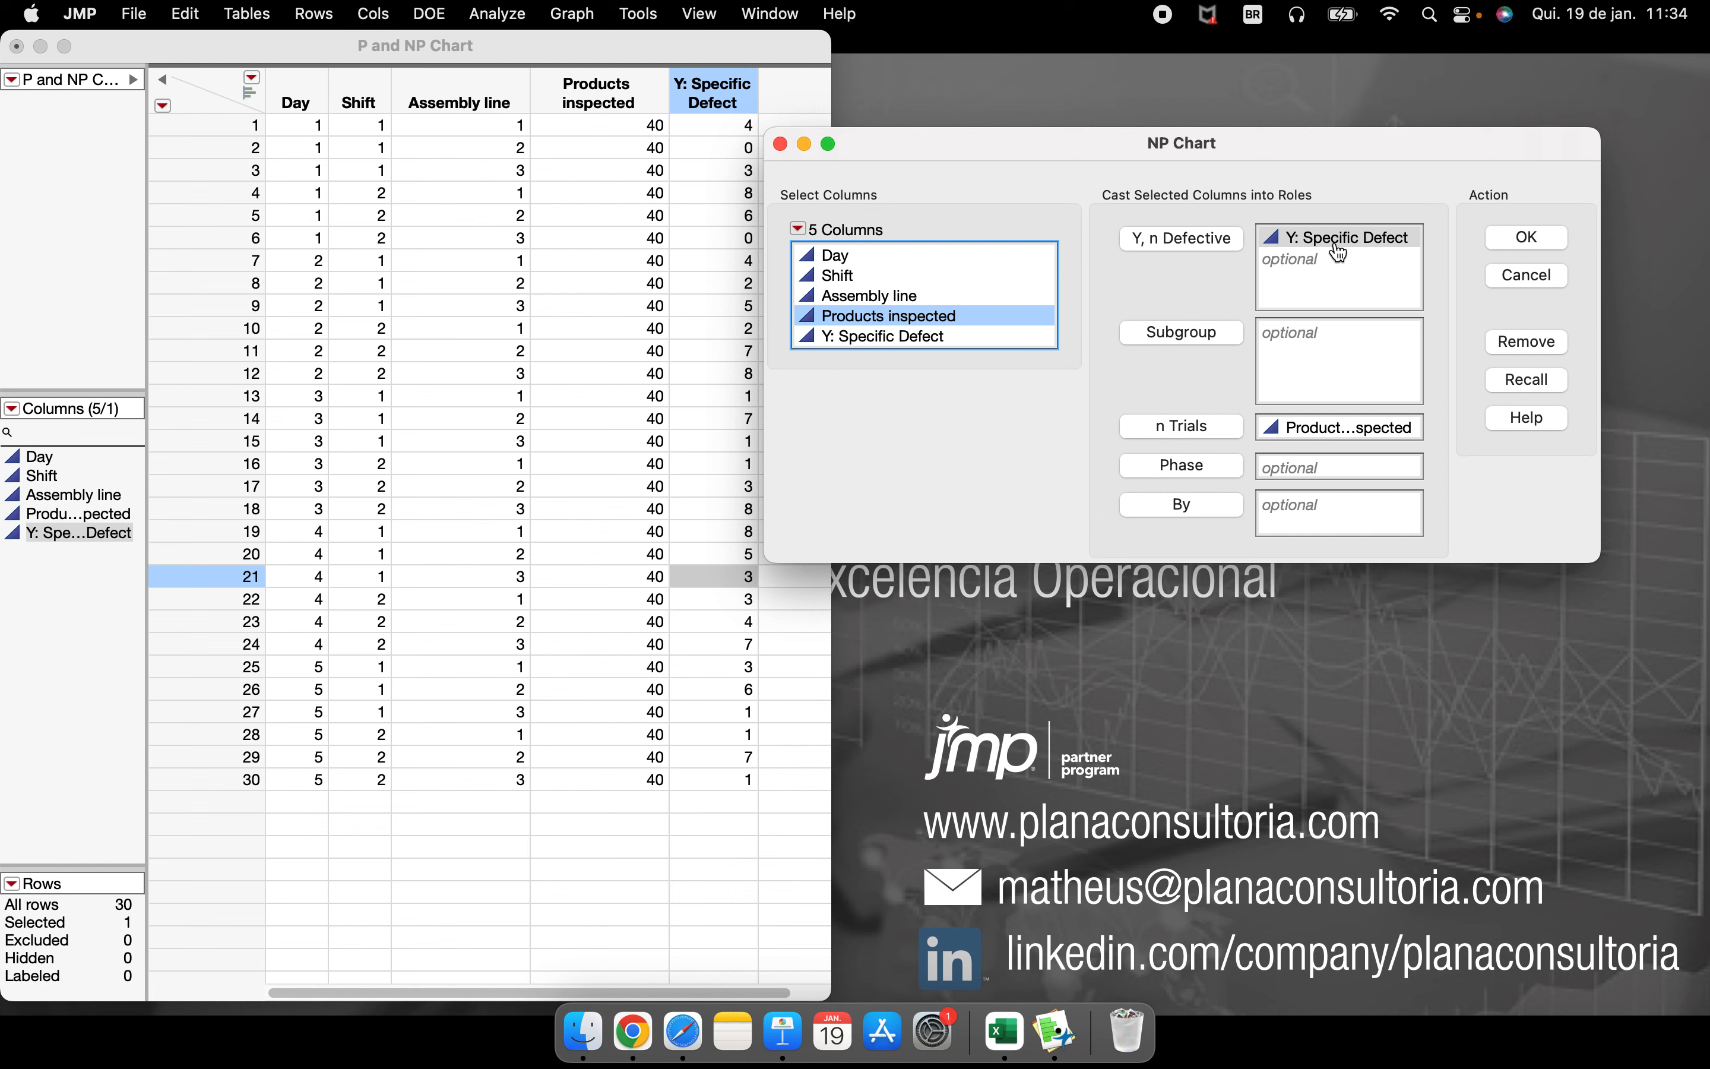
pyautogui.click(876, 278)
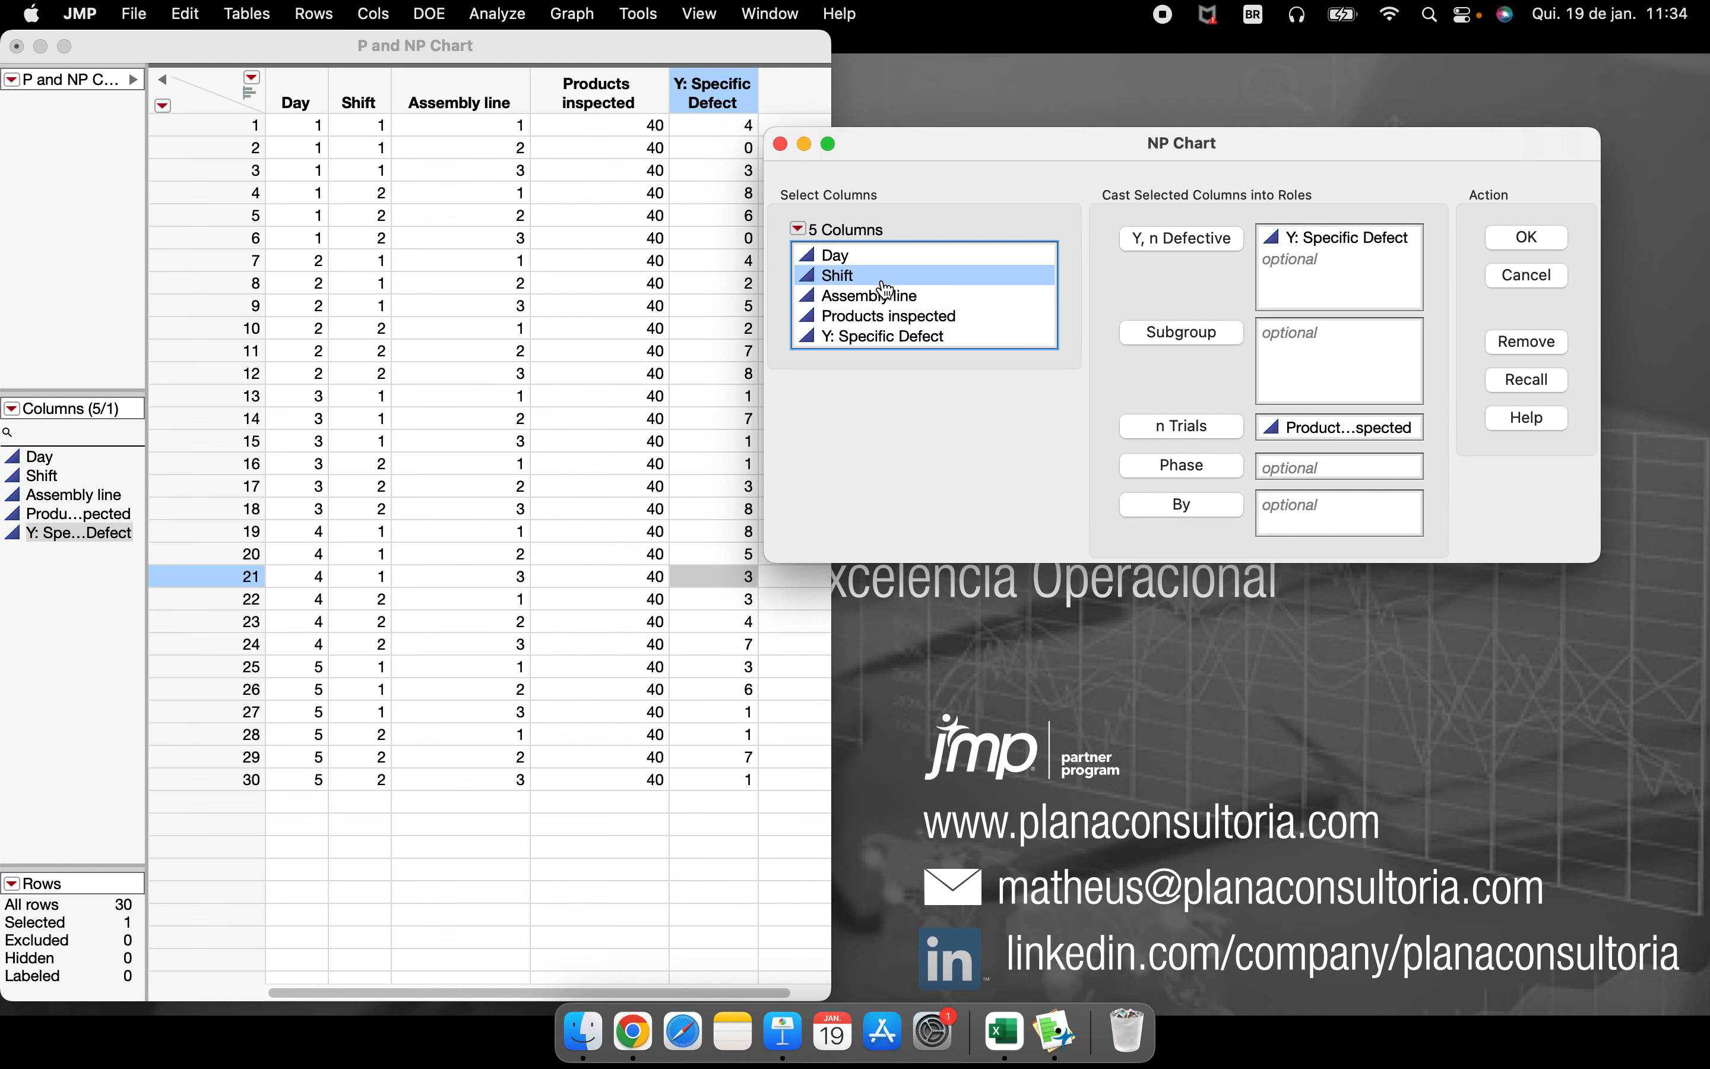
pyautogui.click(1194, 513)
pyautogui.click(1527, 238)
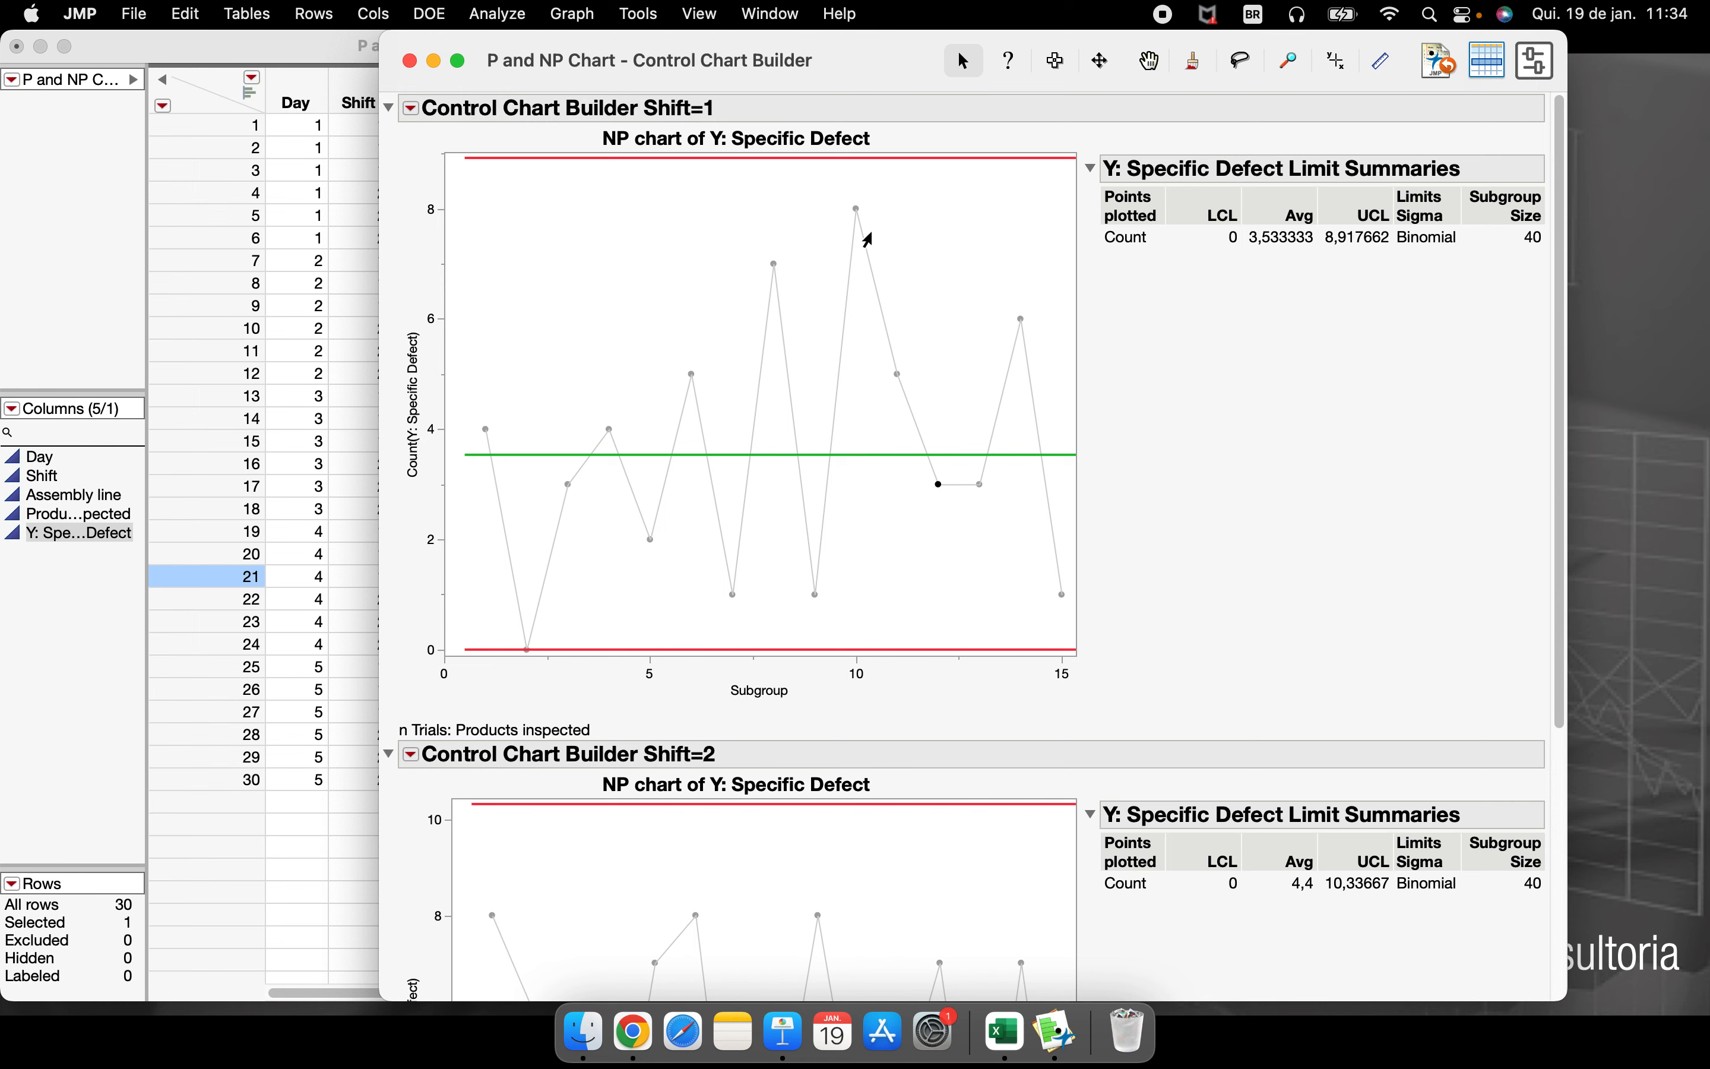
# Collapse the Shift=1 and Shift=2 chart reports and enlarge the report window
pyautogui.click(869, 240)
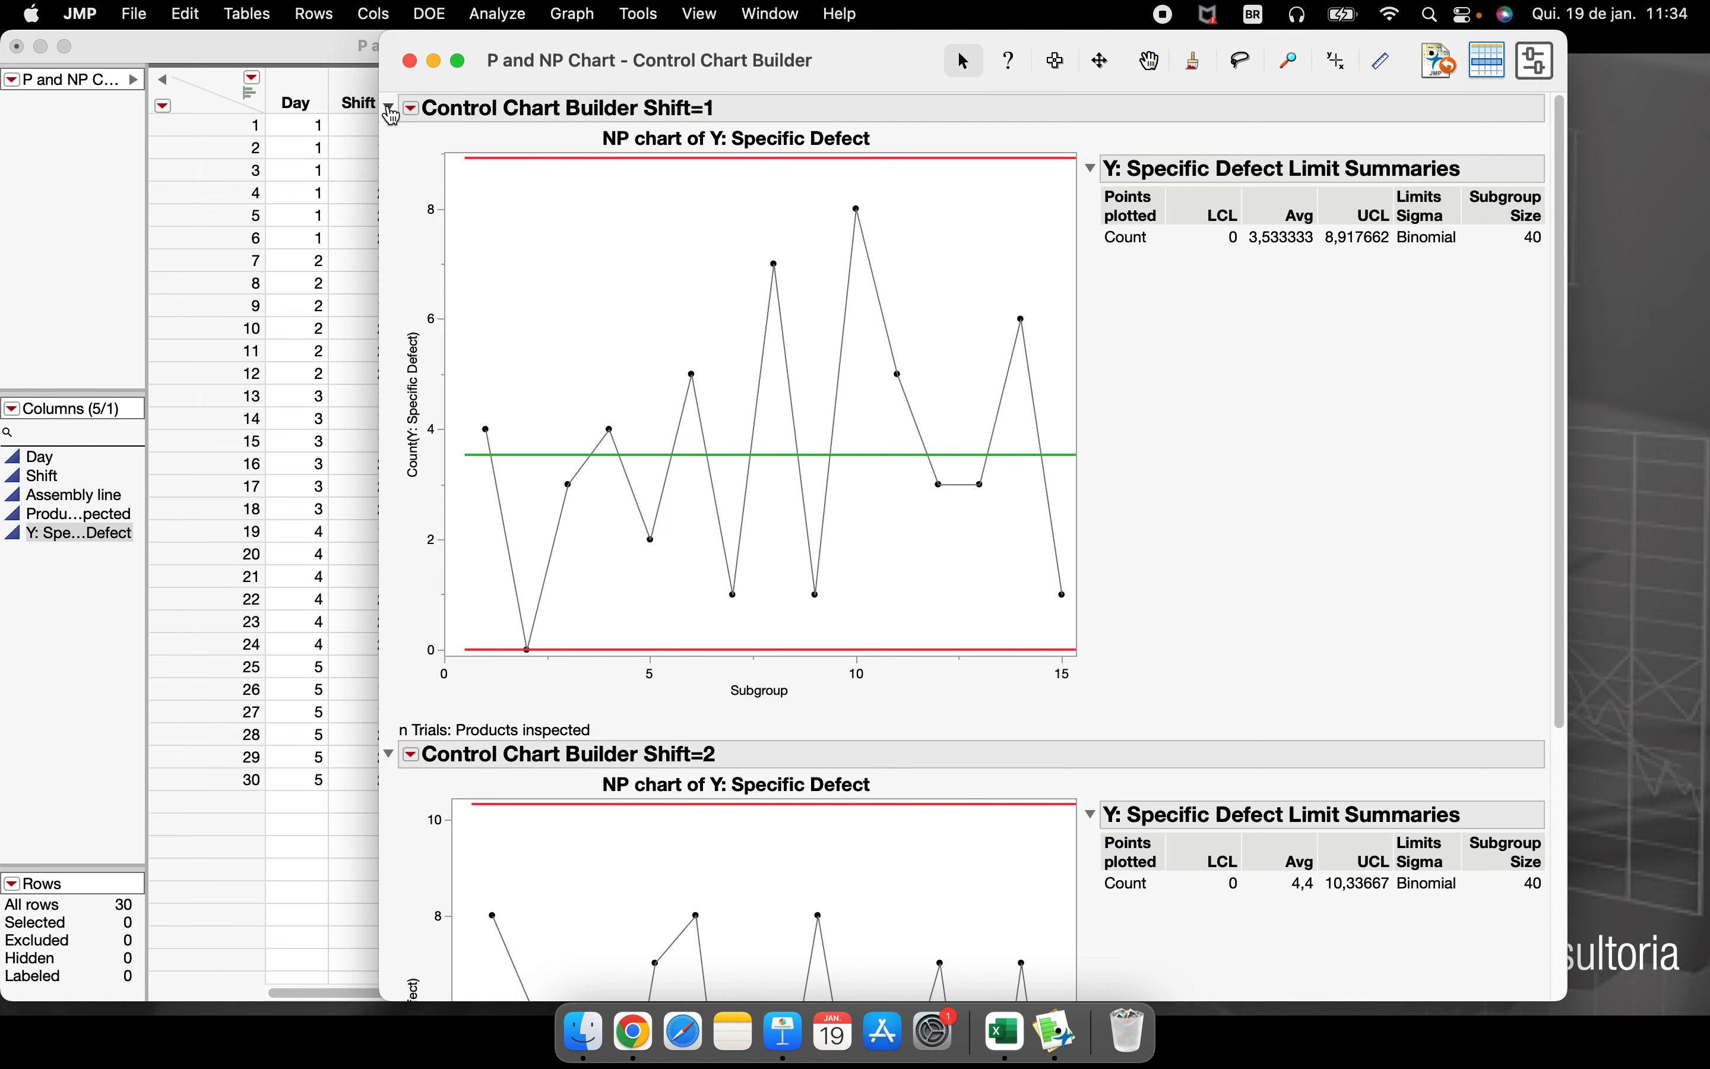
pyautogui.click(389, 108)
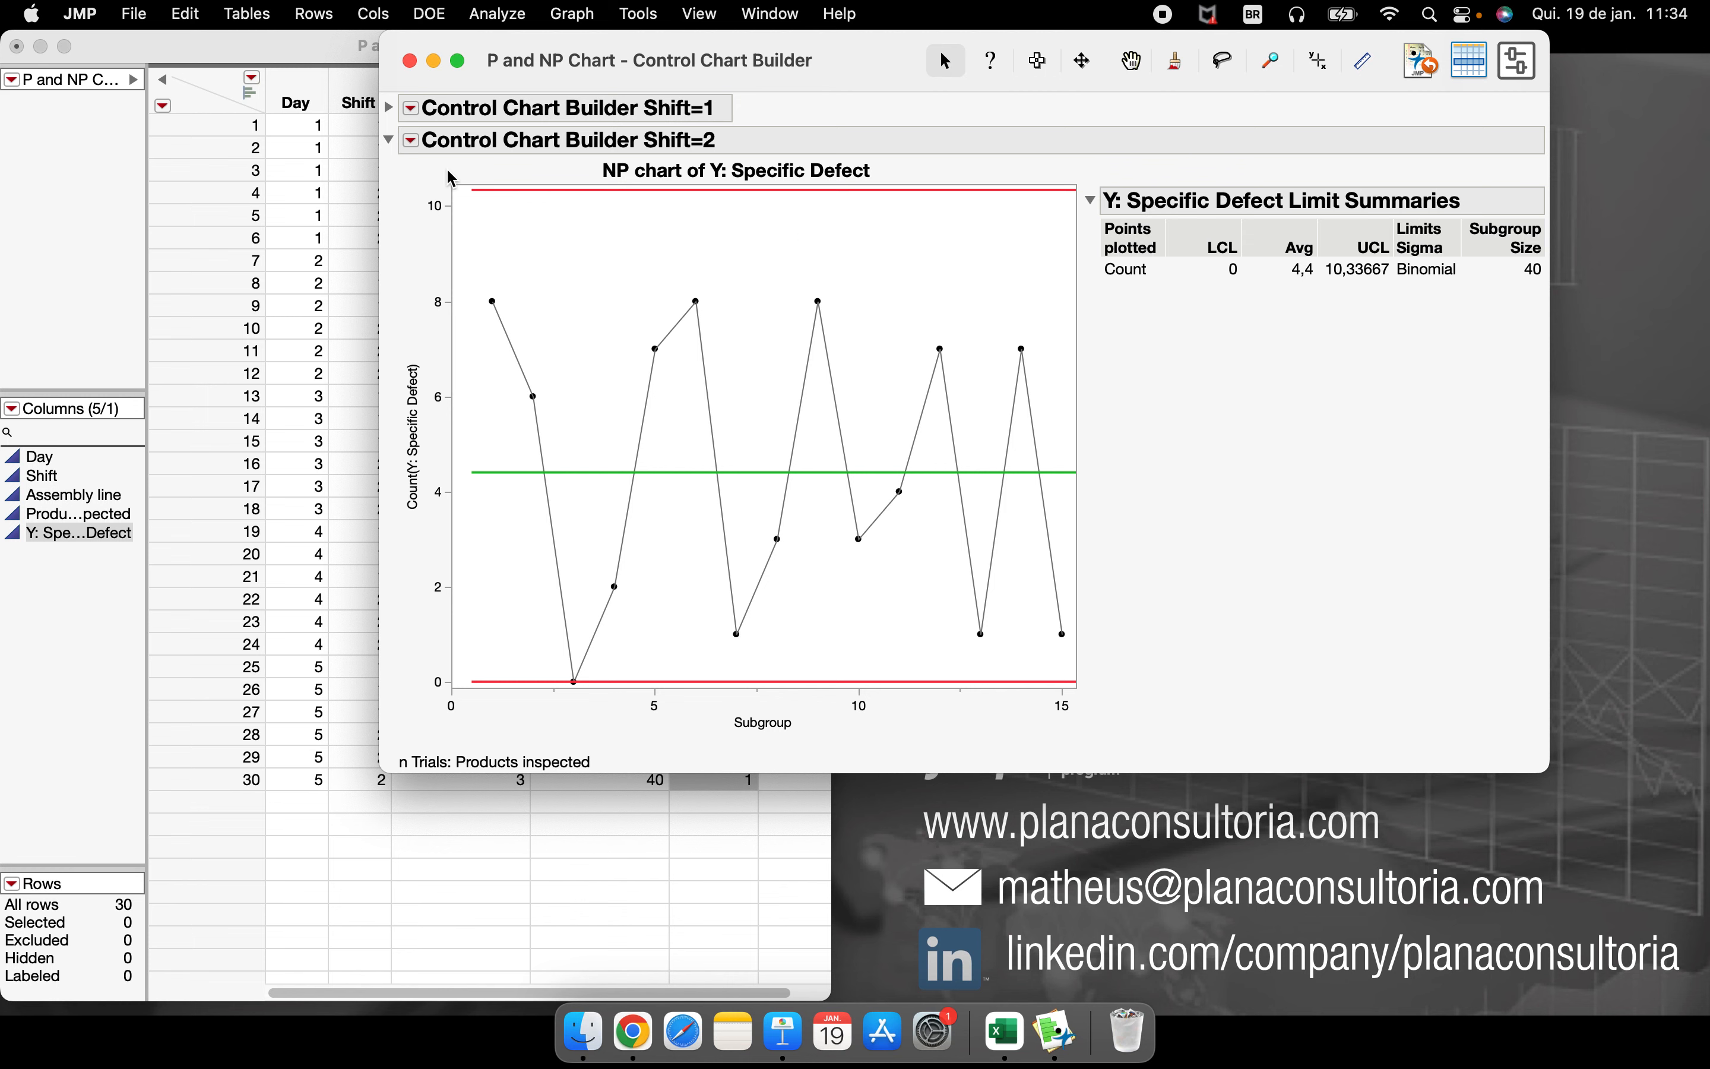
pyautogui.click(389, 140)
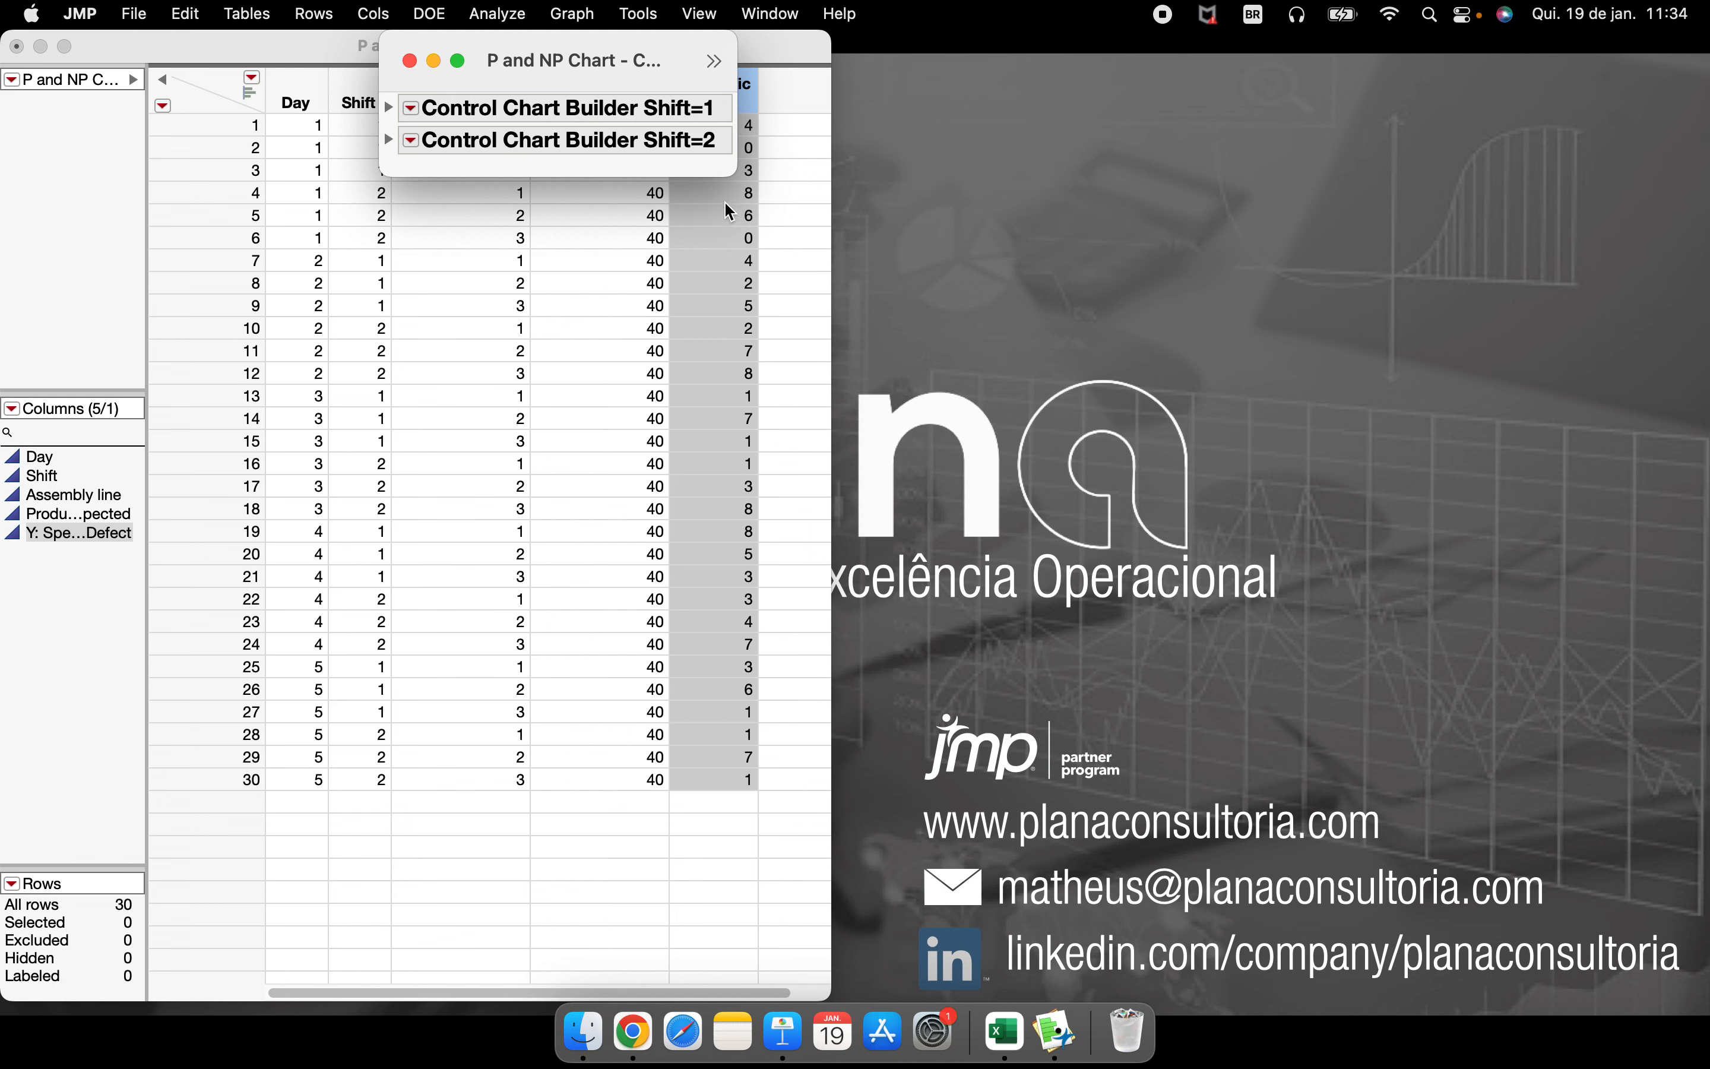
pyautogui.moveTo(728, 169); pyautogui.dragTo(1150, 352)
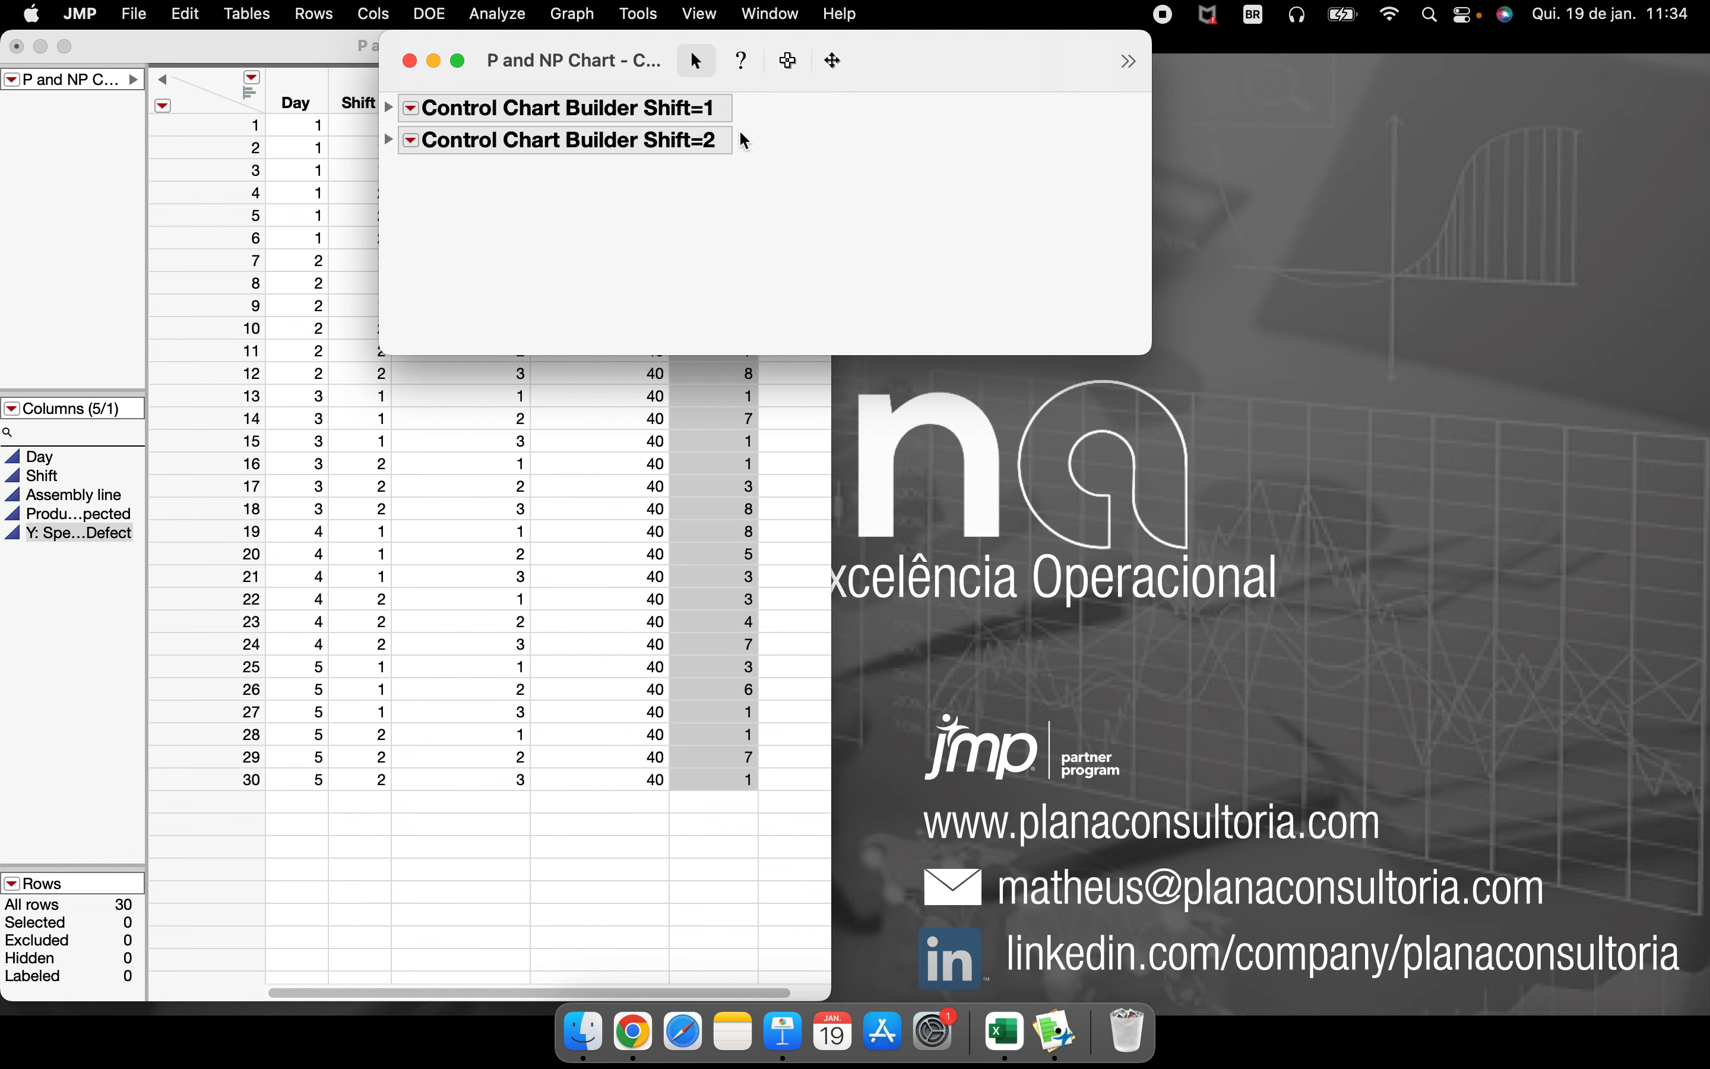
# Minimize the report window and the P and NP Chart data table window
pyautogui.click(434, 61)
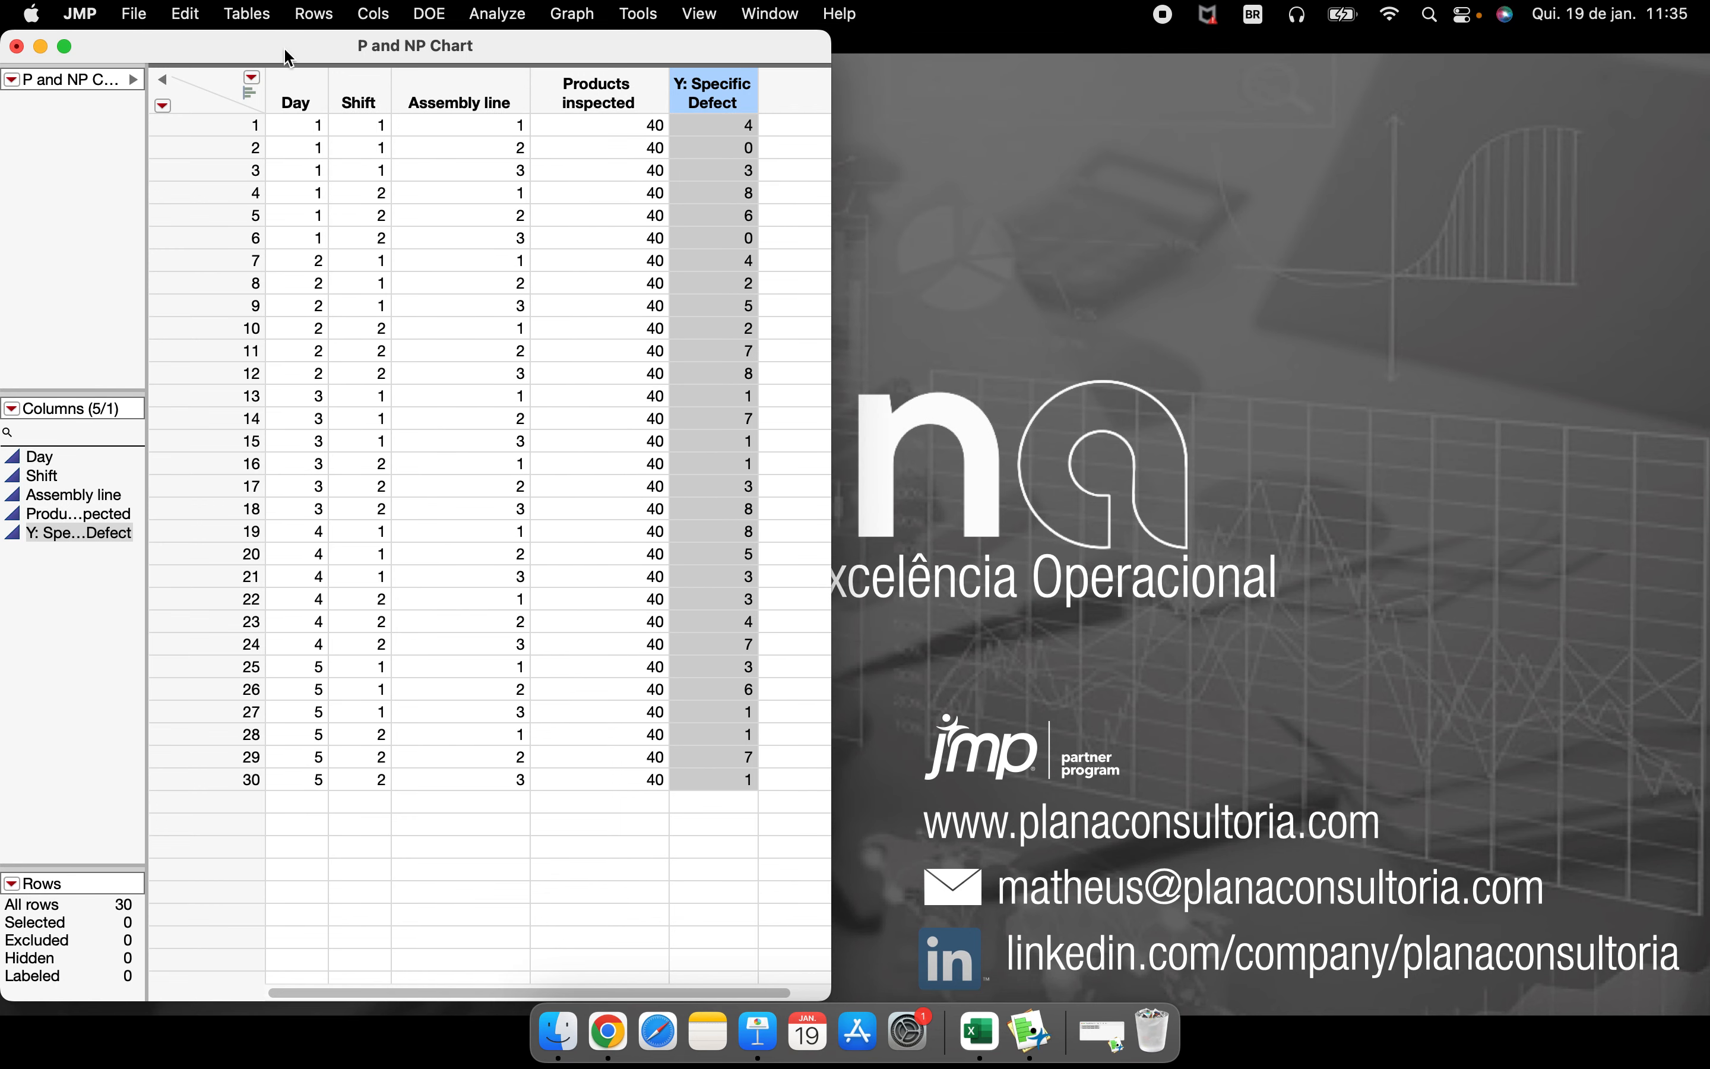
pyautogui.moveTo(289, 60); pyautogui.dragTo(551, 60)
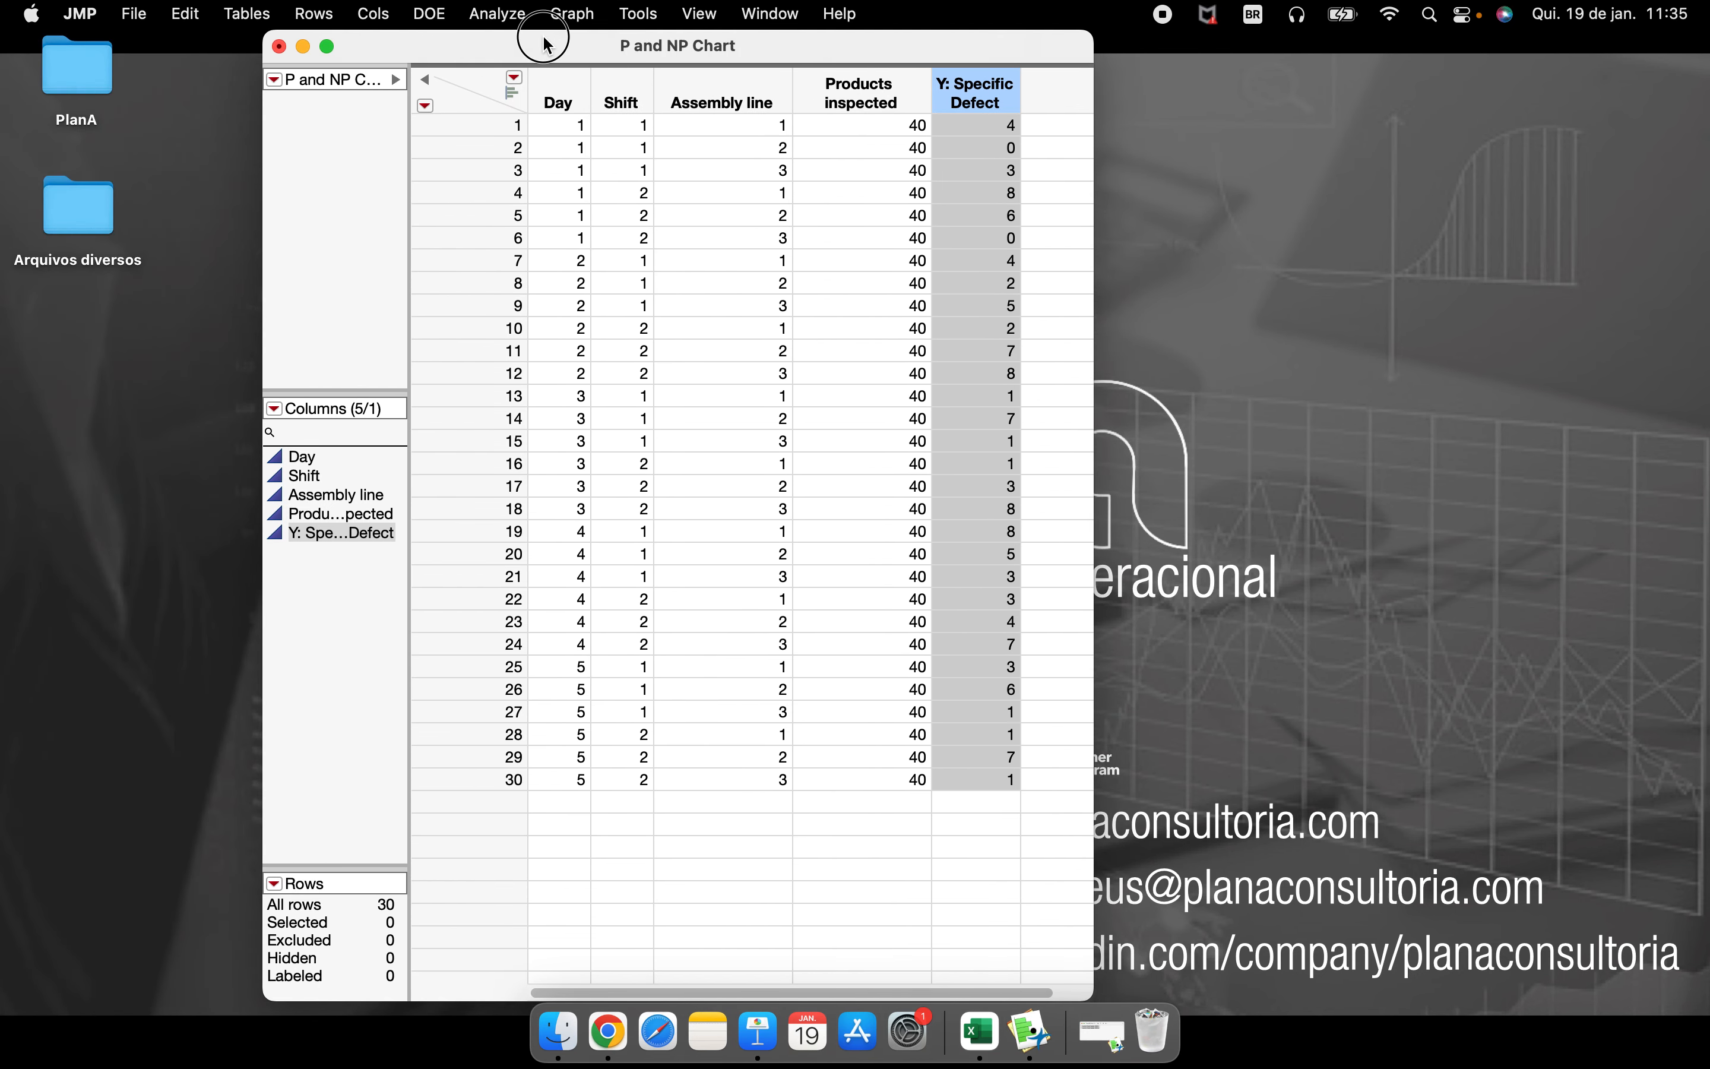
pyautogui.click(304, 48)
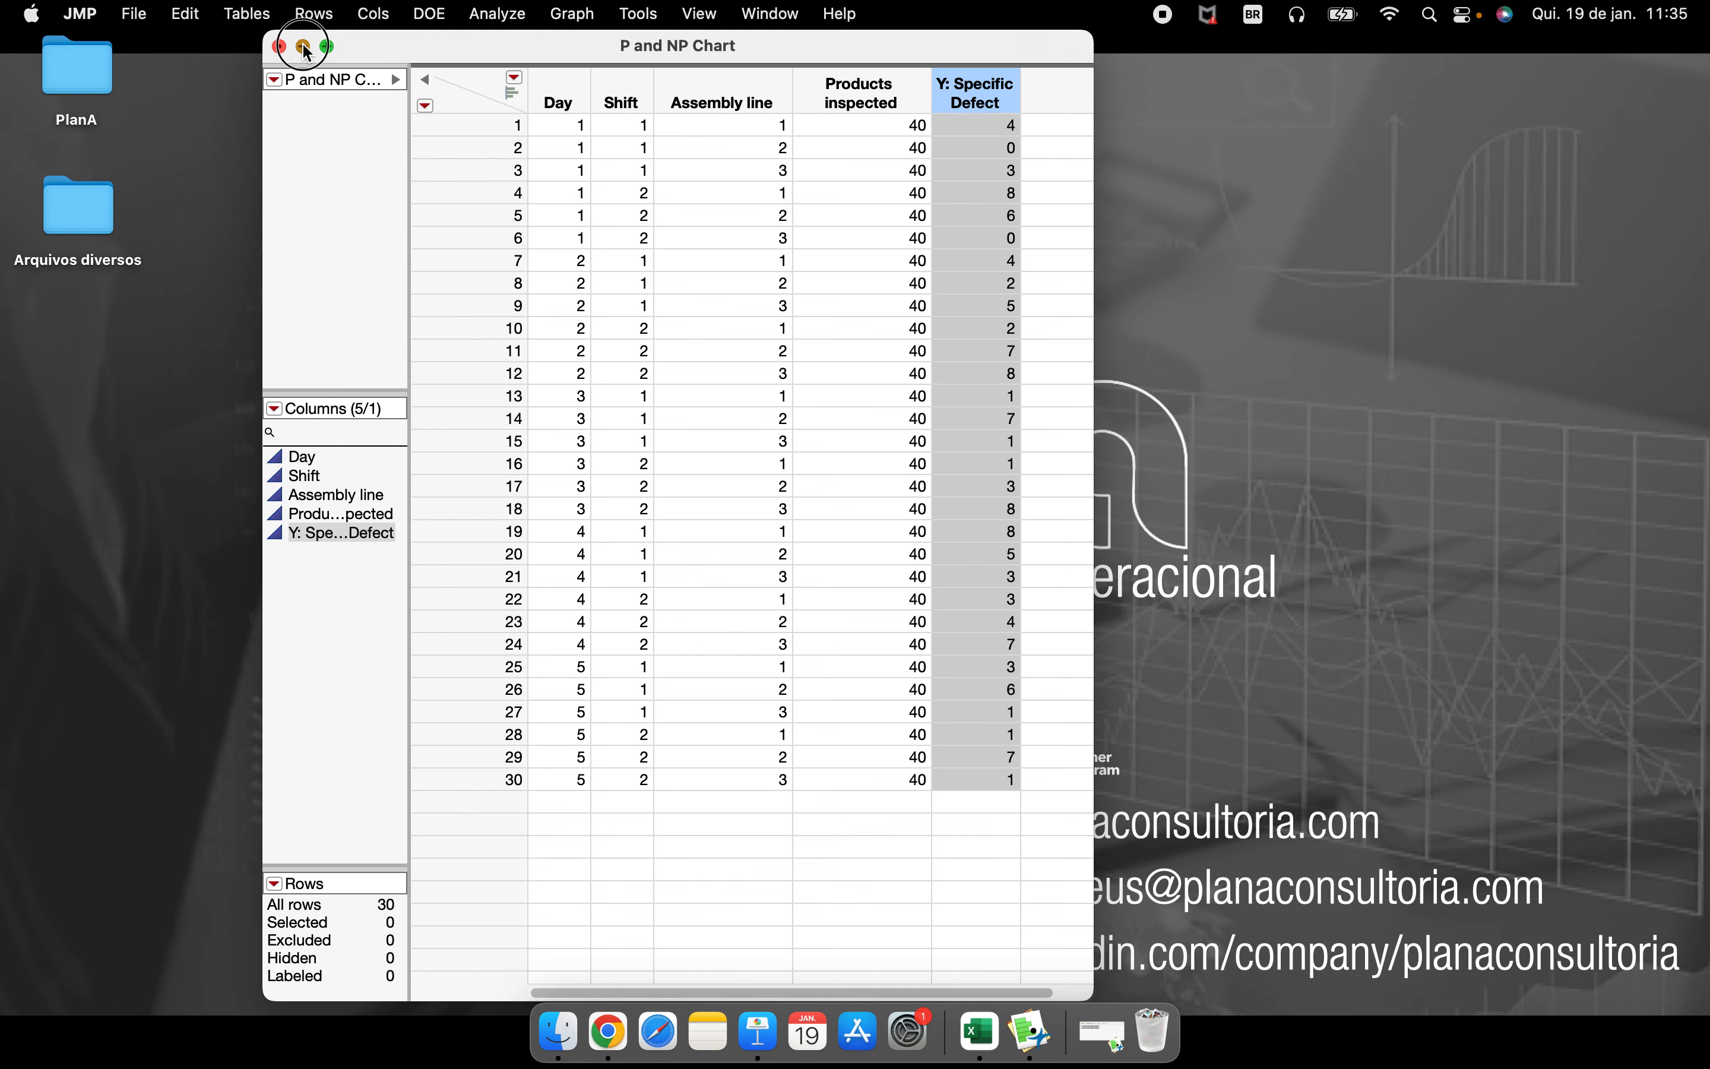